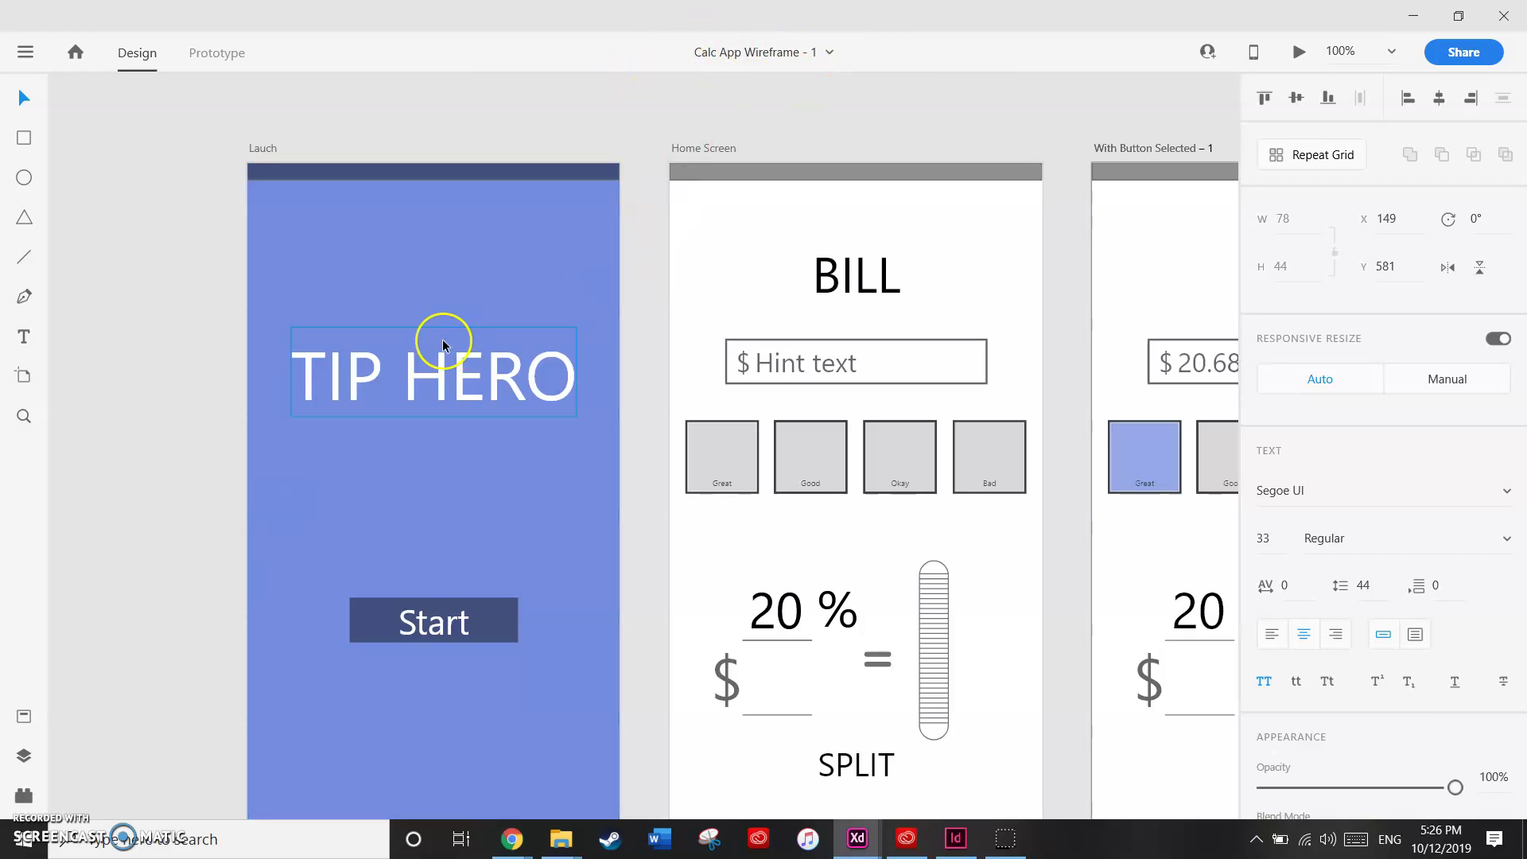
Step: Examine the launch screen wireframe with its TIP HERO title and Start button
{"action": "scroll", "coordinate": [443, 343], "scroll_direction": "left", "scroll_amount": 1}
{"action": "left_click", "coordinate": [425, 279]}
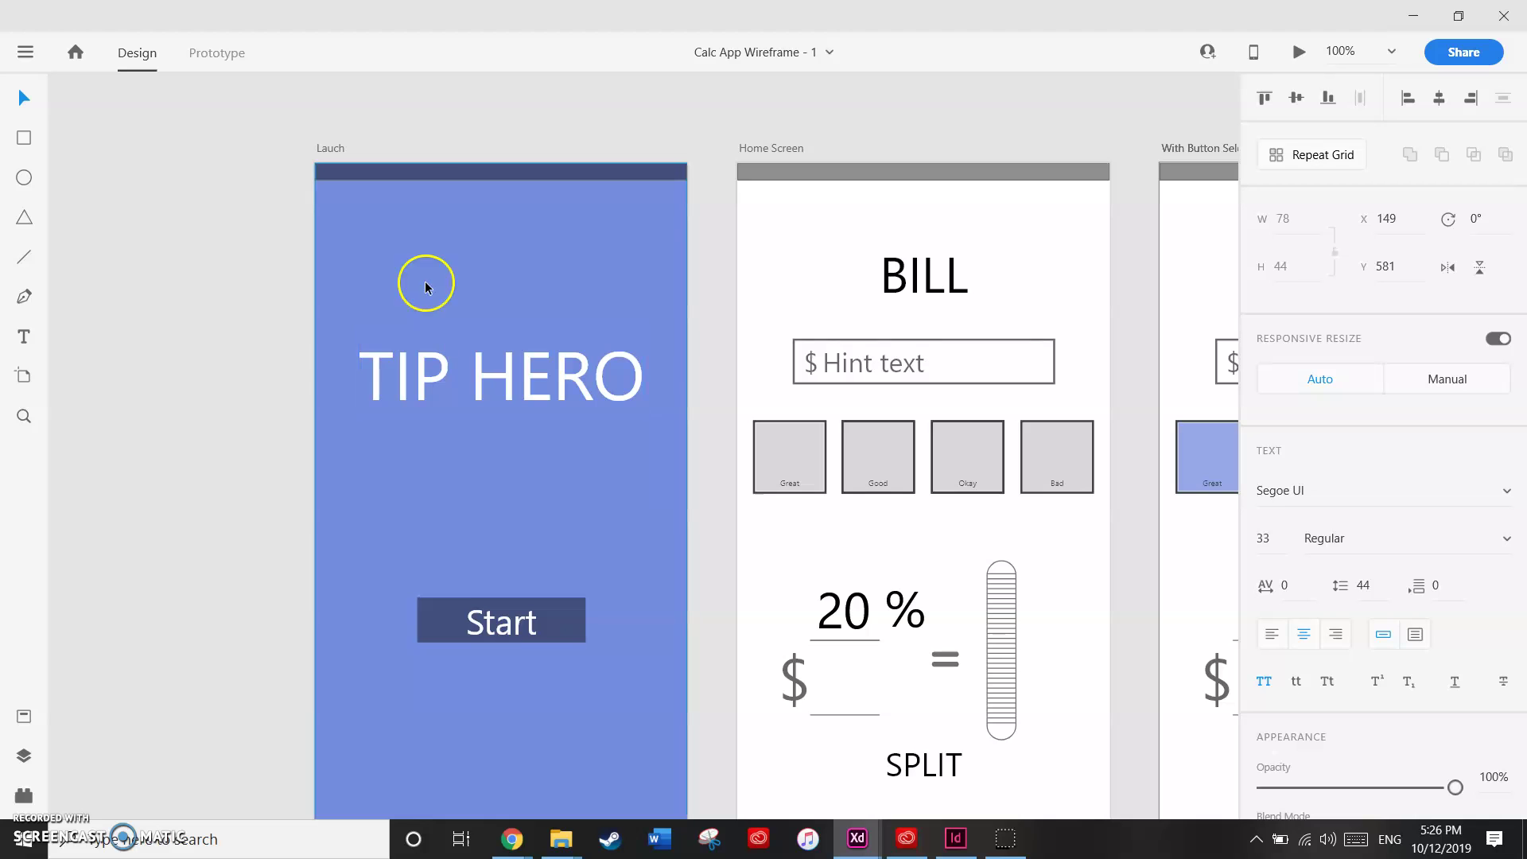
{"action": "left_click", "coordinate": [388, 189]}
{"action": "left_click", "coordinate": [313, 358]}
{"action": "scroll", "coordinate": [313, 360], "scroll_direction": "down", "scroll_amount": 2}
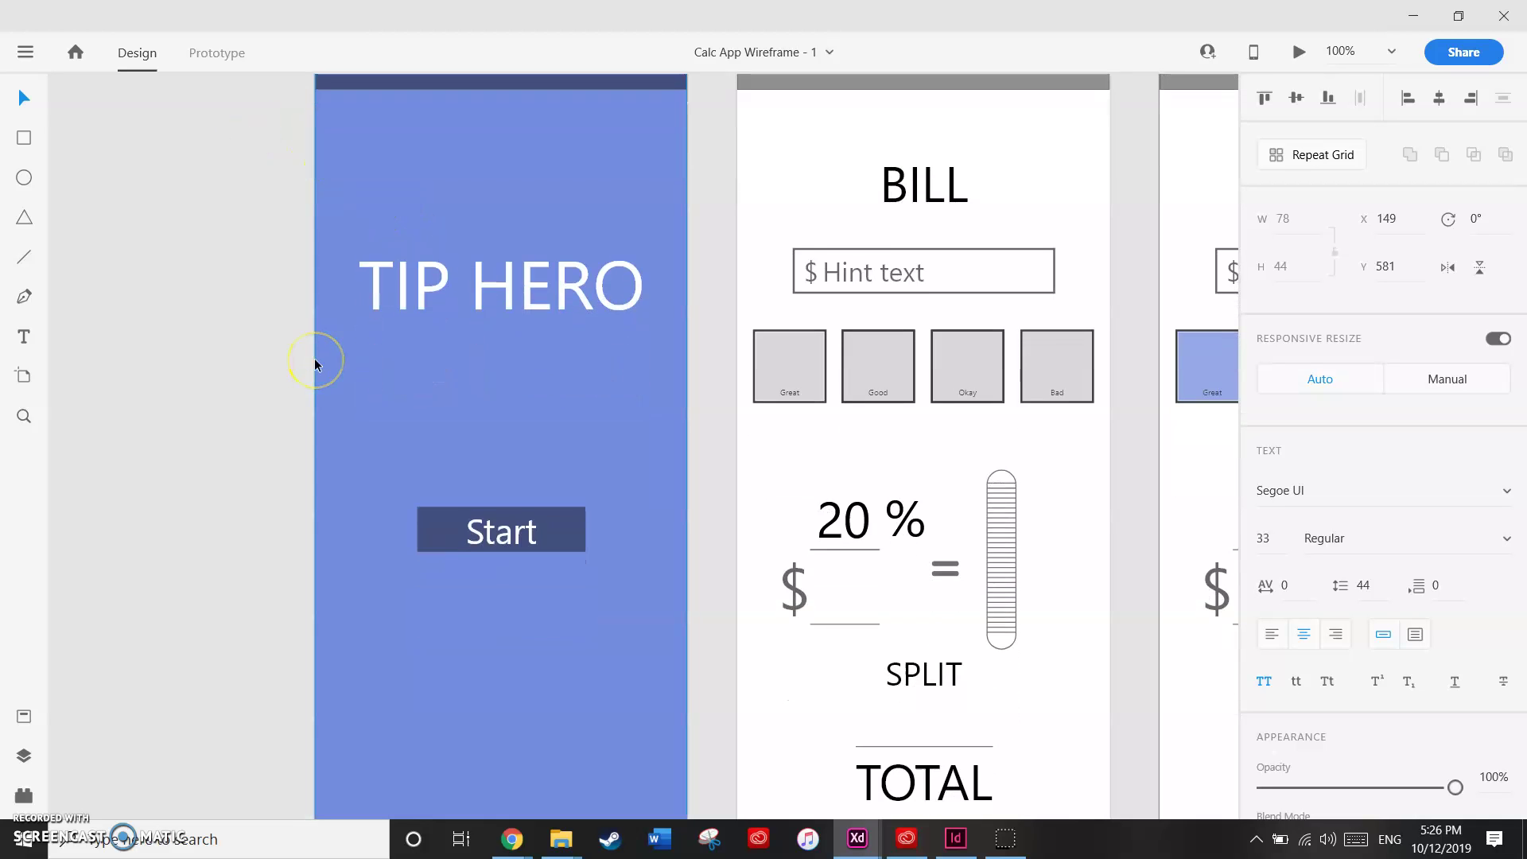
{"action": "scroll", "coordinate": [316, 365], "scroll_direction": "up", "scroll_amount": 1}
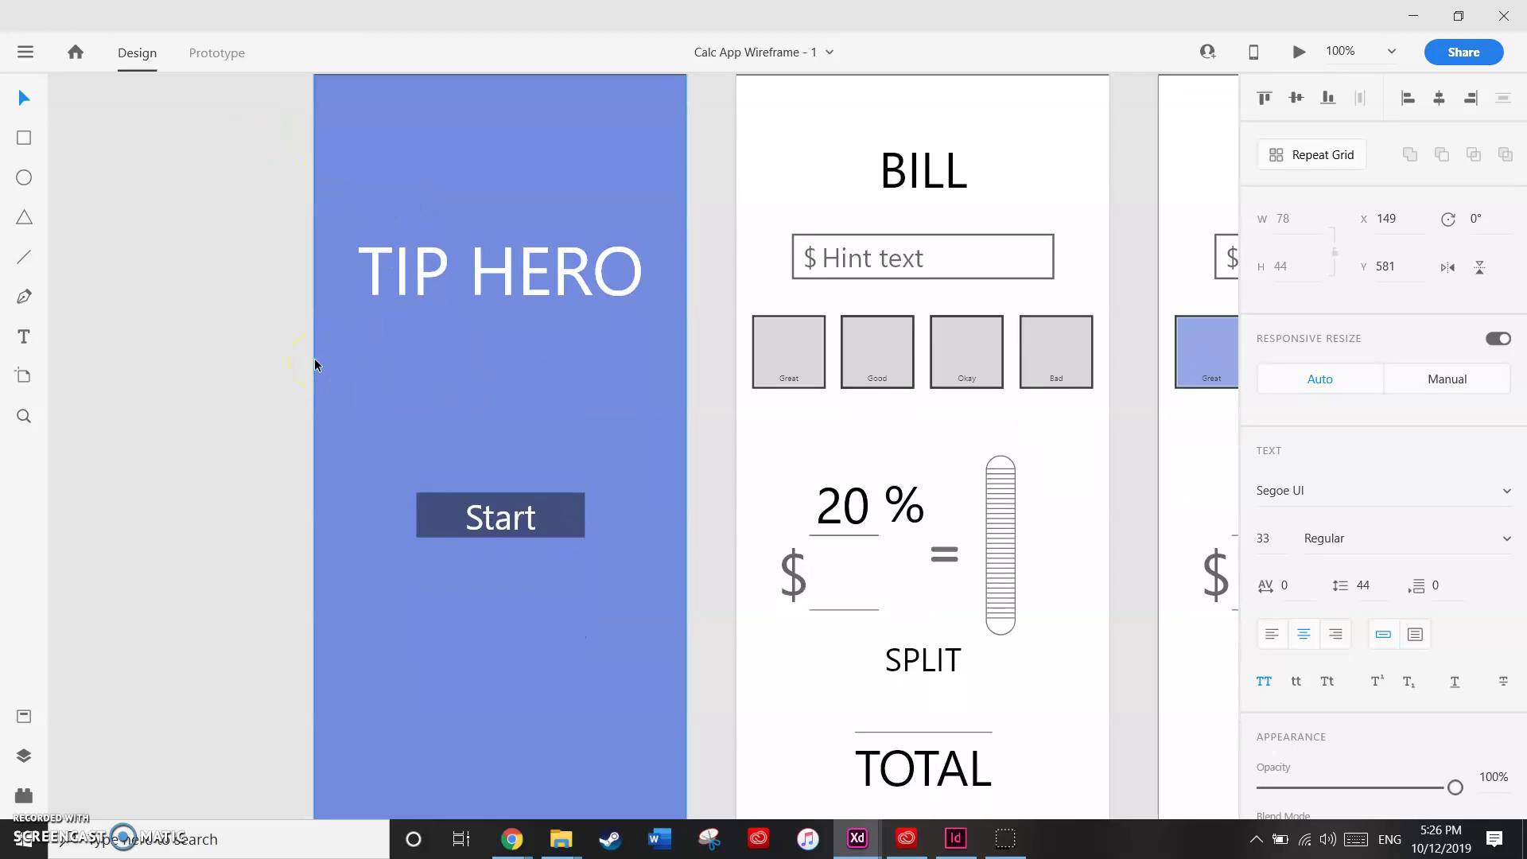
{"action": "left_click", "coordinate": [460, 275]}
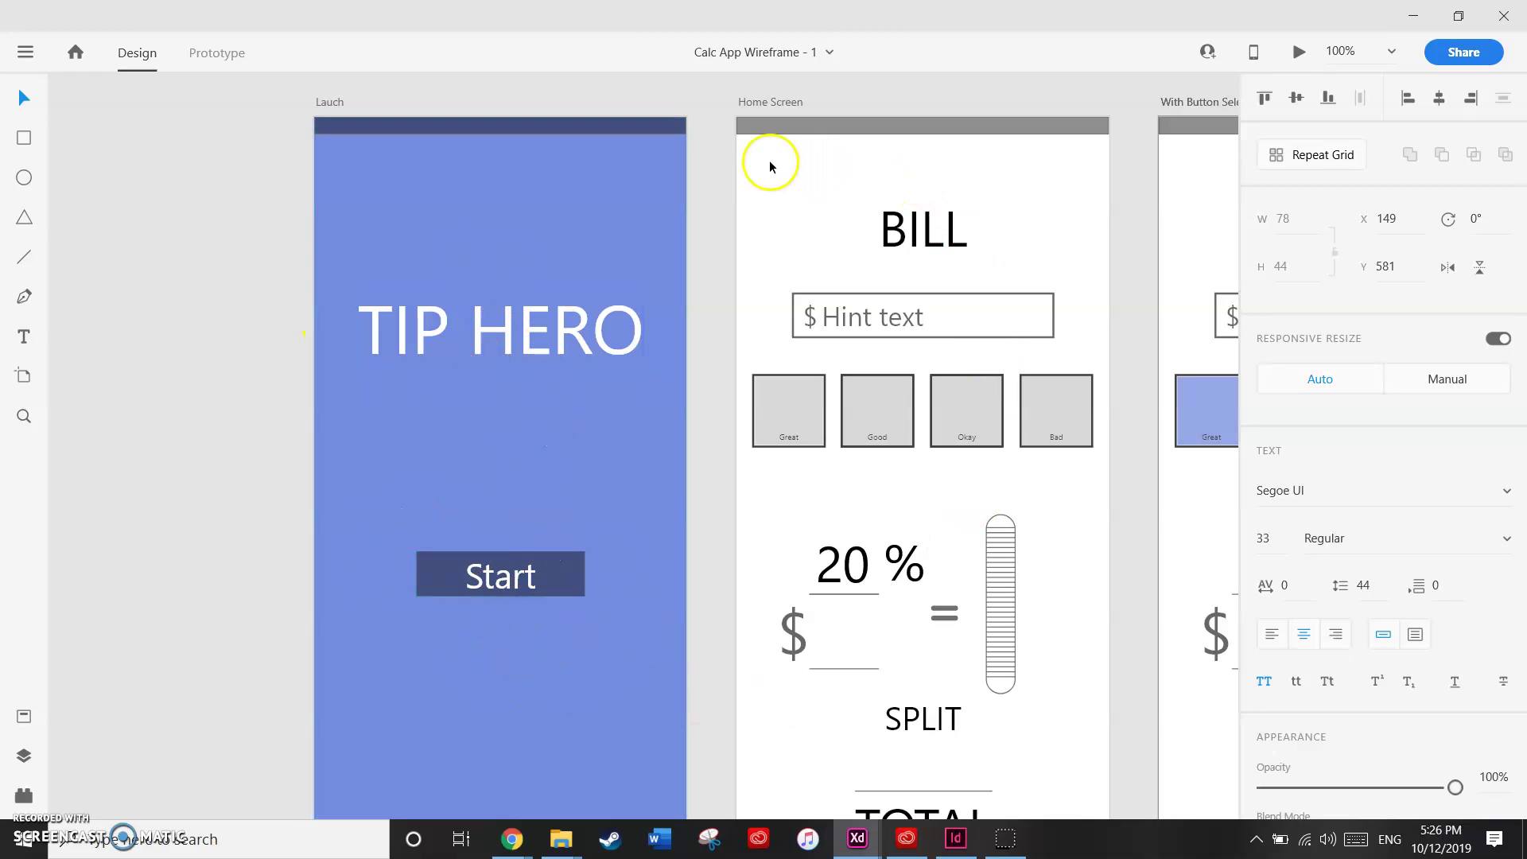
Step: Review the Home Screen wireframe from the bill field and rating boxes down to the split and total sections
{"action": "scroll", "coordinate": [778, 310], "scroll_direction": "right", "scroll_amount": 3}
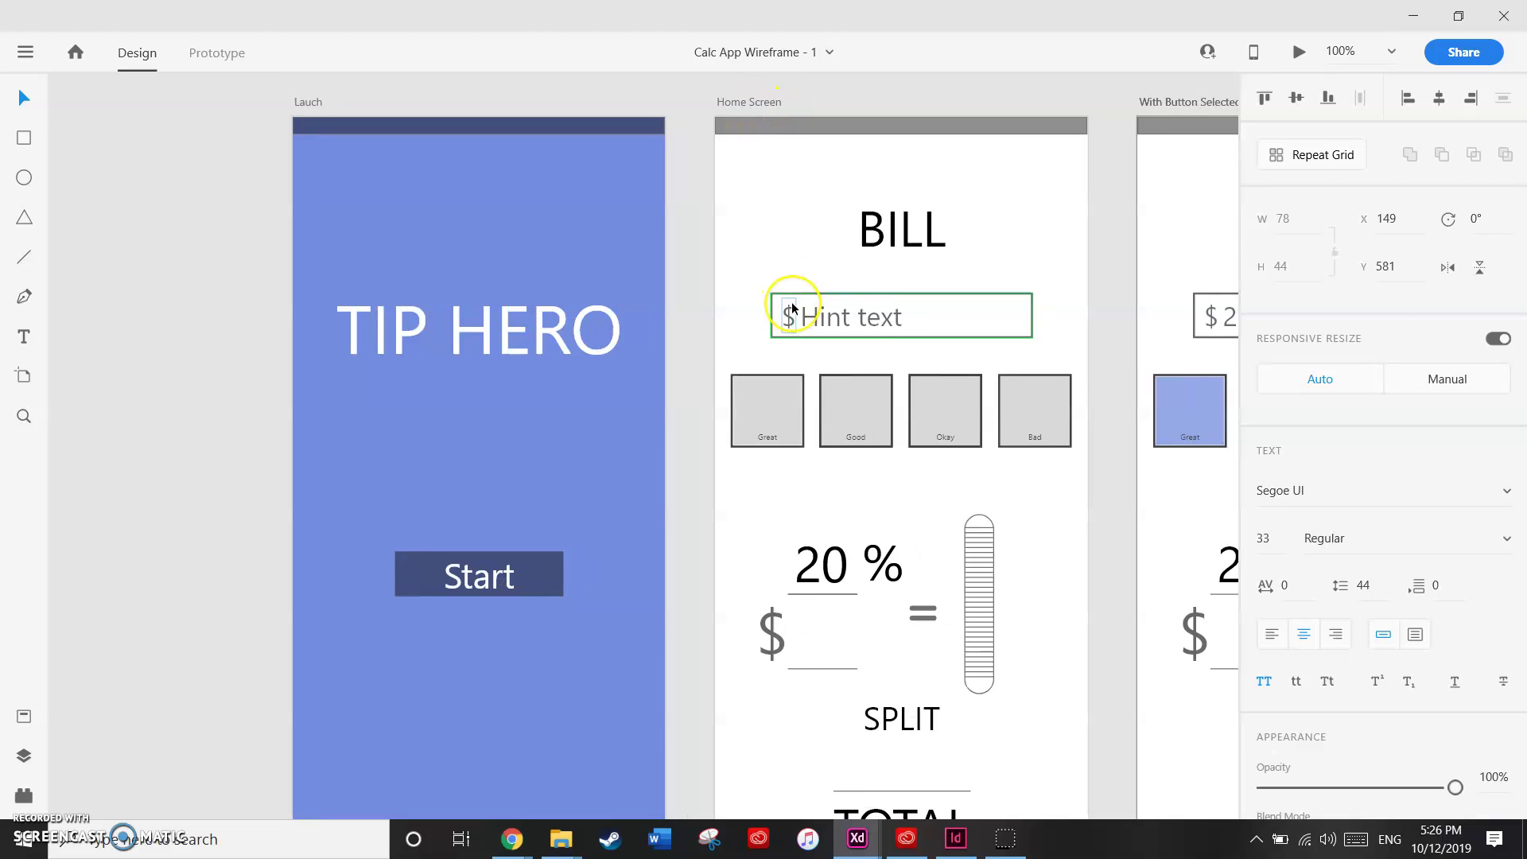
{"action": "scroll", "coordinate": [735, 183], "scroll_direction": "down", "scroll_amount": 3}
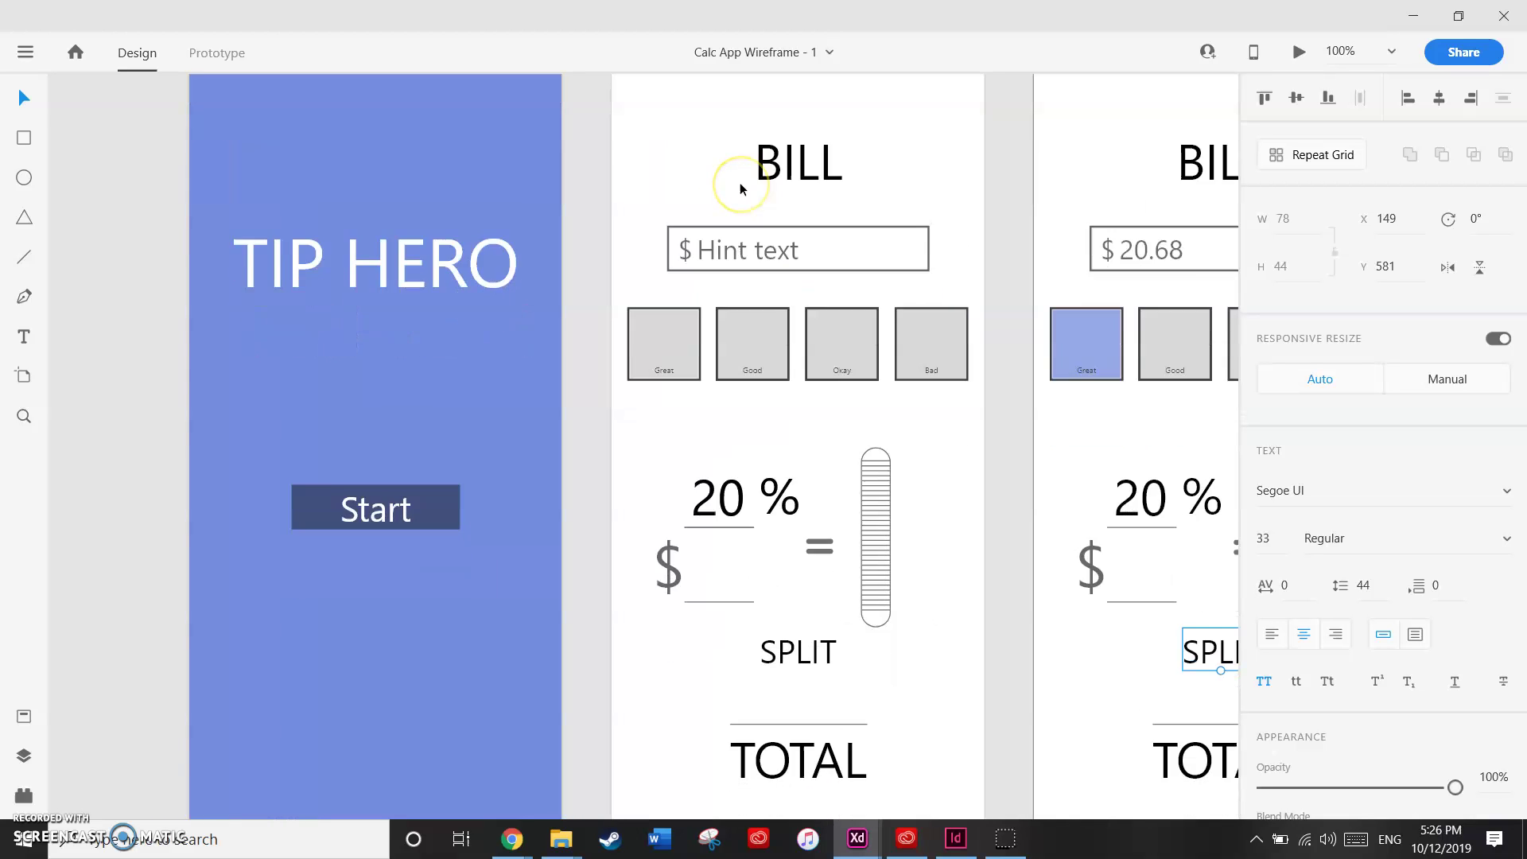
{"action": "scroll", "coordinate": [740, 183], "scroll_direction": "up", "scroll_amount": 2}
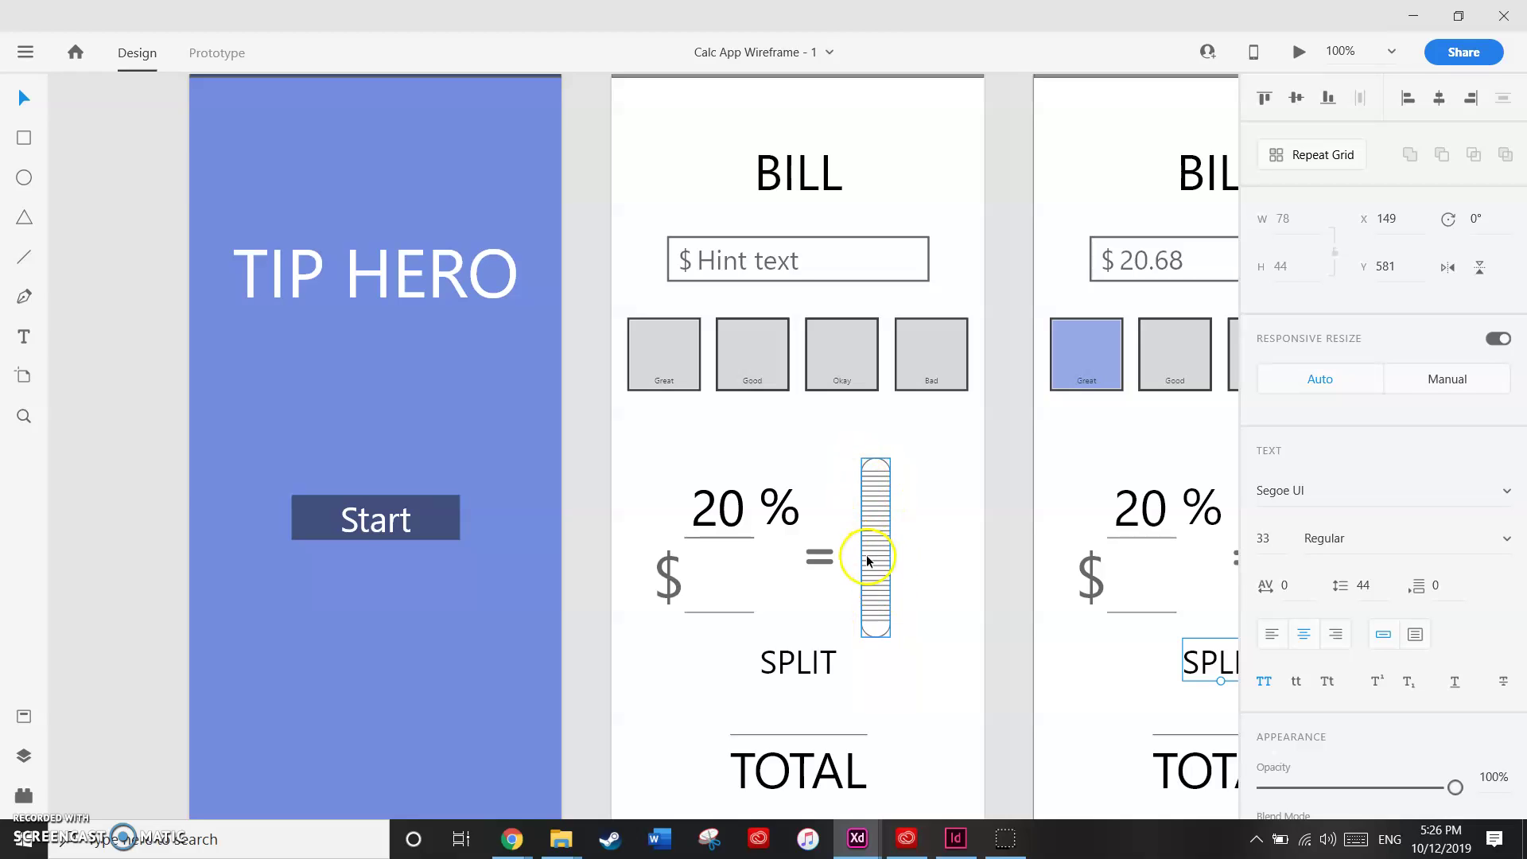
{"action": "scroll", "coordinate": [733, 574], "scroll_direction": "down", "scroll_amount": 3}
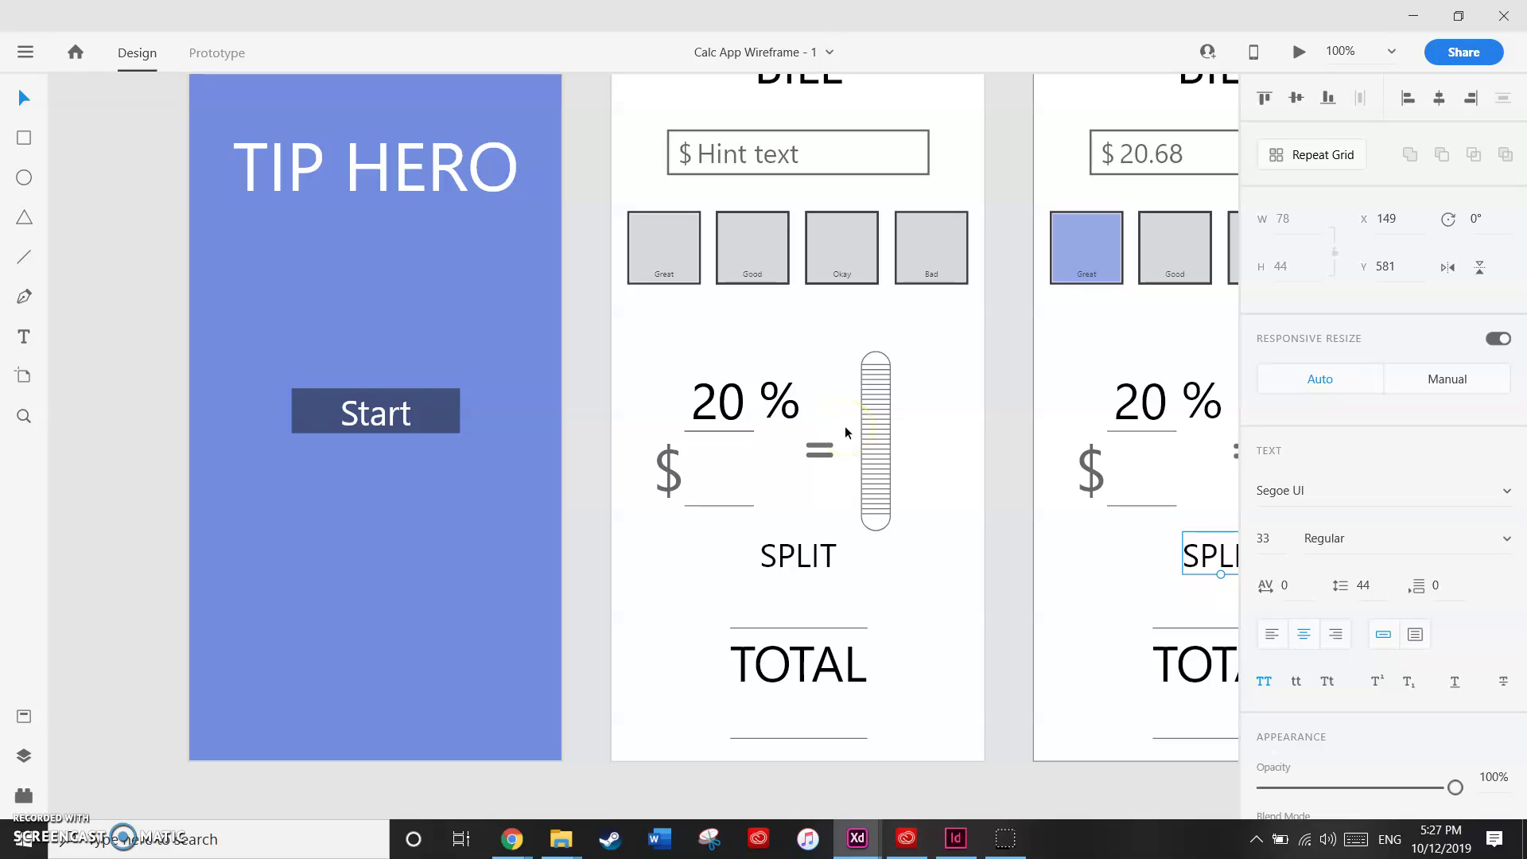
Step: Examine the With Button Selected wireframe, focusing on its row of Great, Good, Okay and Bad rating boxes
{"action": "scroll", "coordinate": [845, 426], "scroll_direction": "right", "scroll_amount": 5}
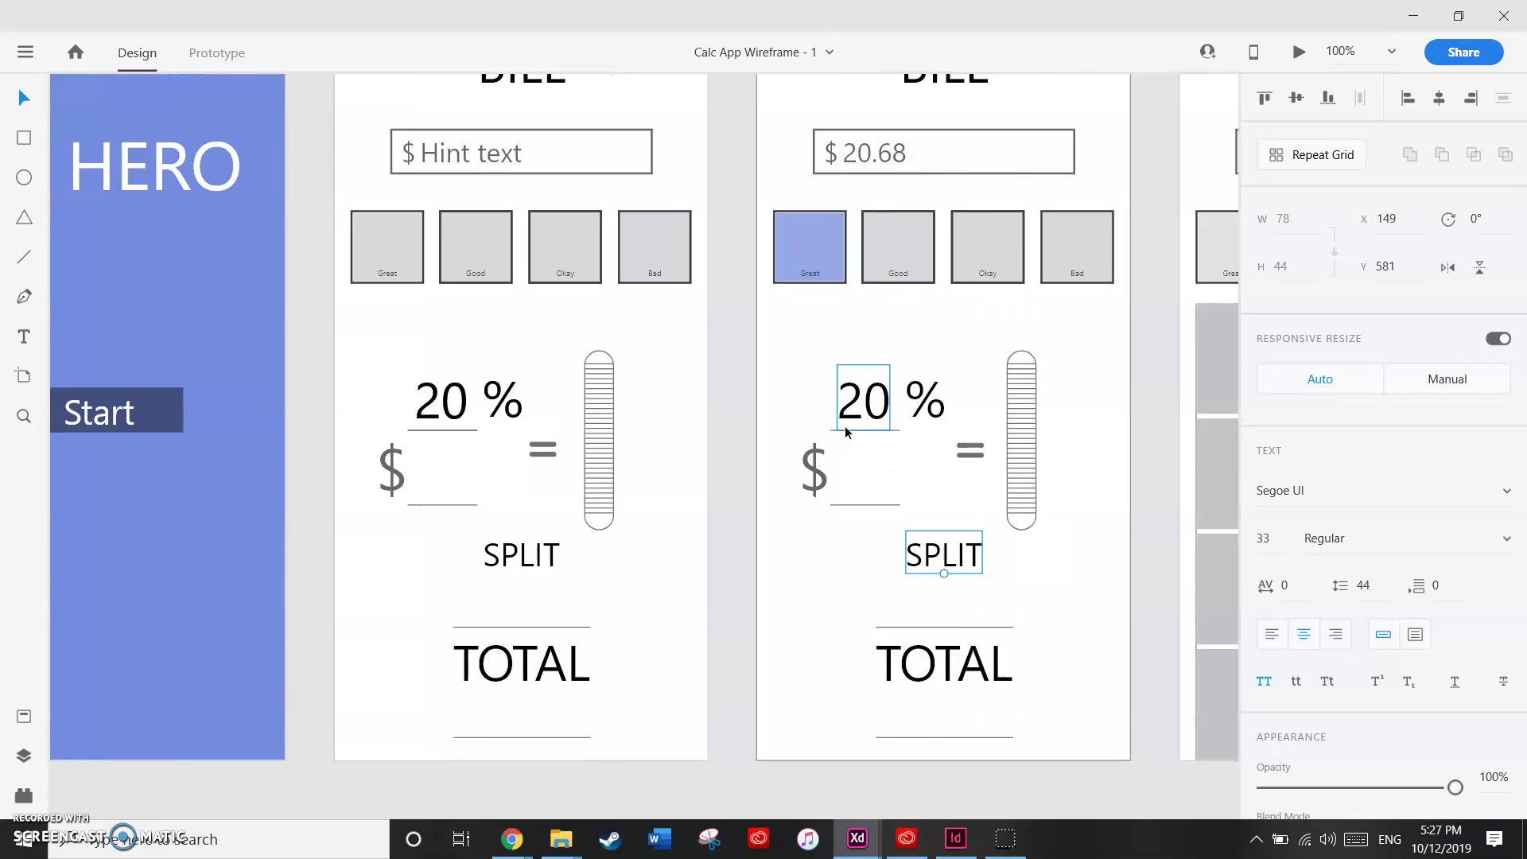
{"action": "scroll", "coordinate": [845, 427], "scroll_direction": "up", "scroll_amount": 4}
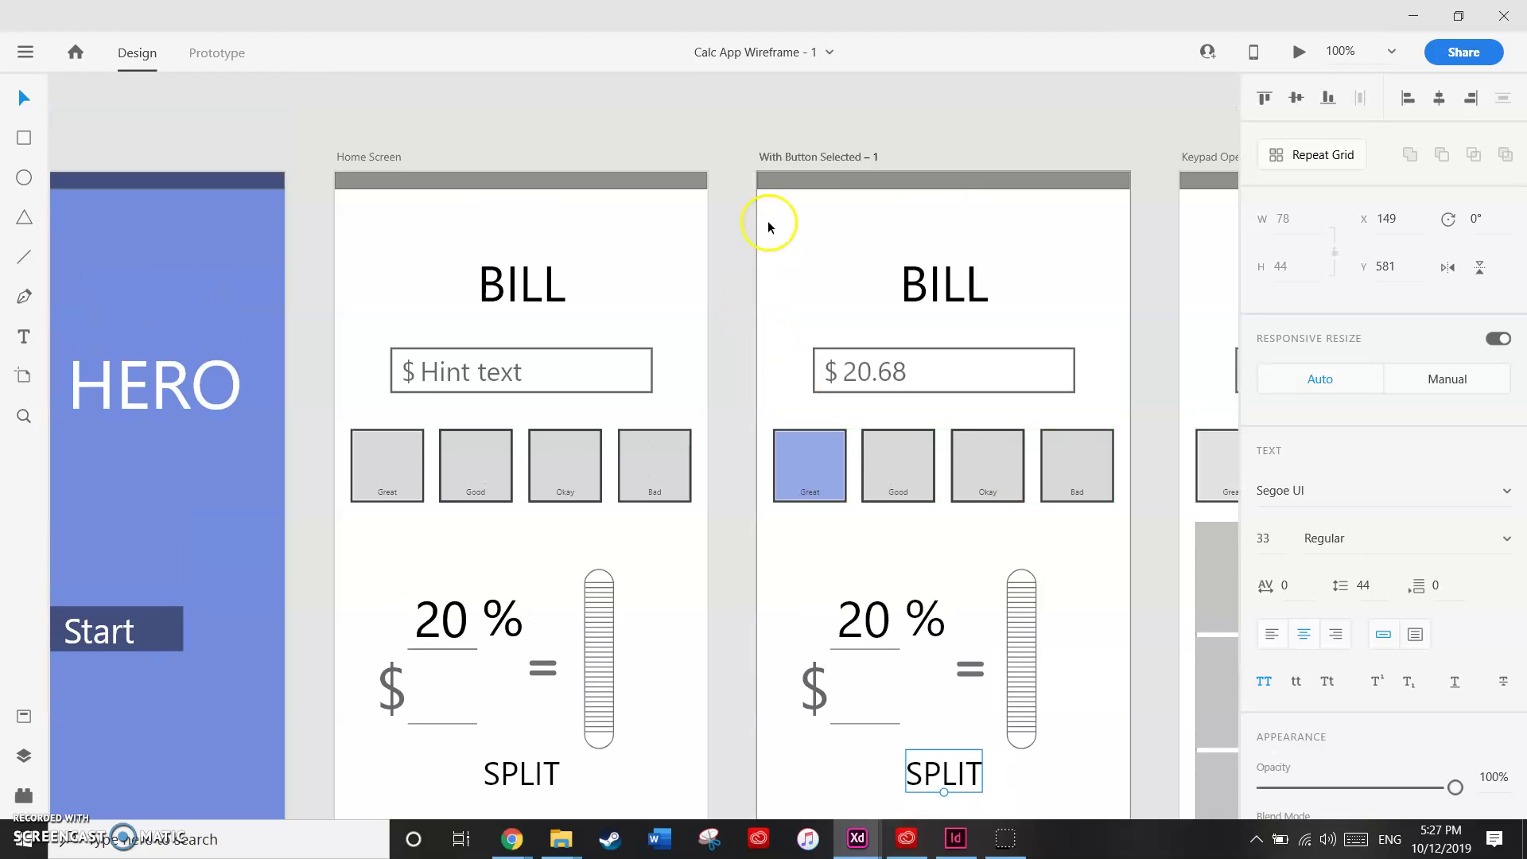
{"action": "left_click", "coordinate": [803, 163]}
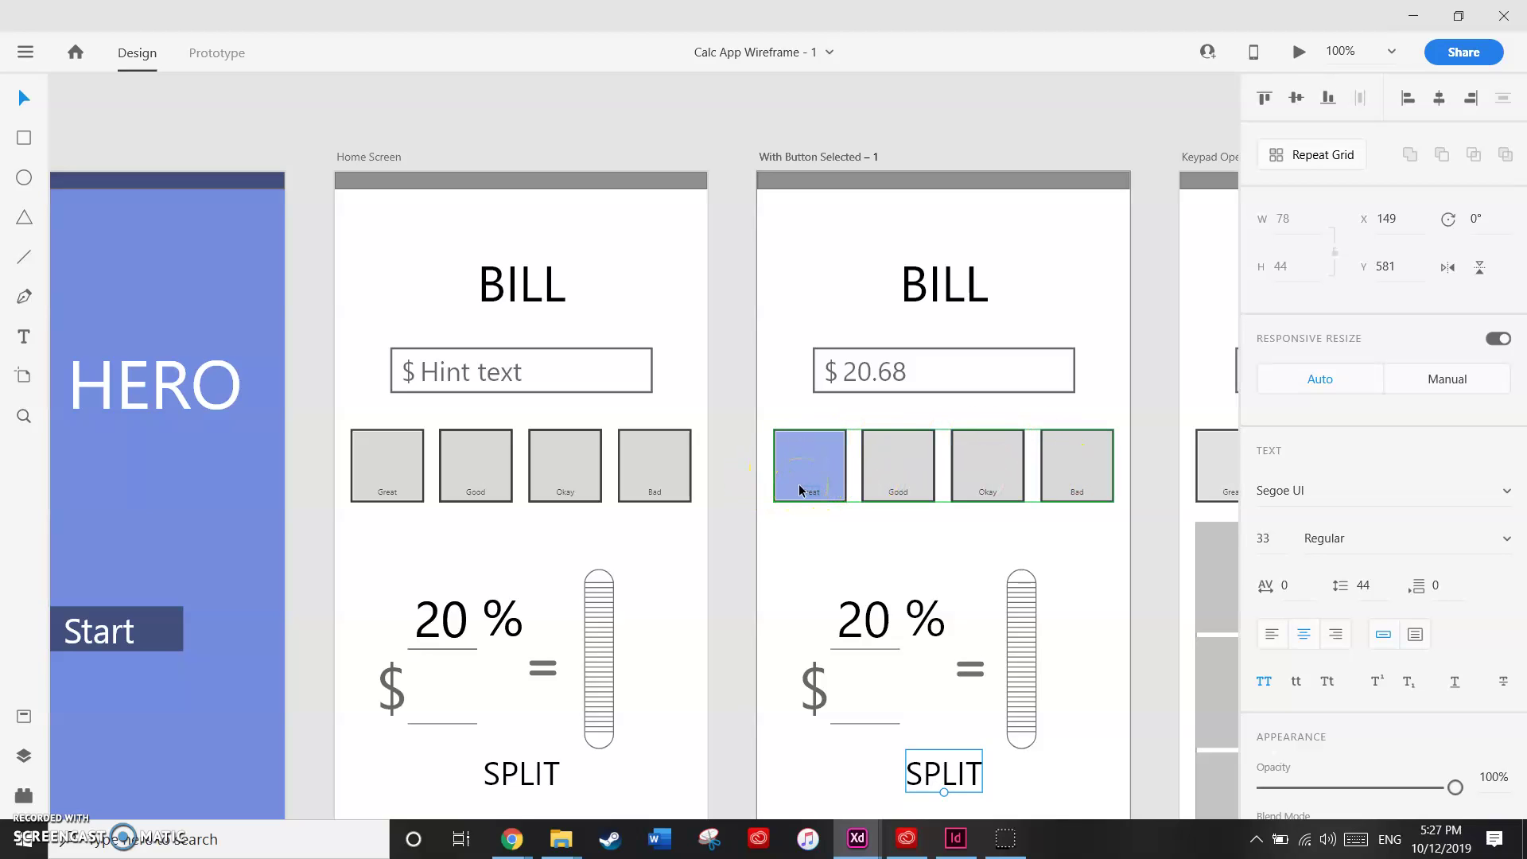
{"action": "left_click", "coordinate": [971, 453]}
{"action": "left_click", "coordinate": [1056, 461]}
{"action": "left_click", "coordinate": [850, 464]}
{"action": "left_click", "coordinate": [902, 476]}
{"action": "left_click", "coordinate": [1064, 472]}
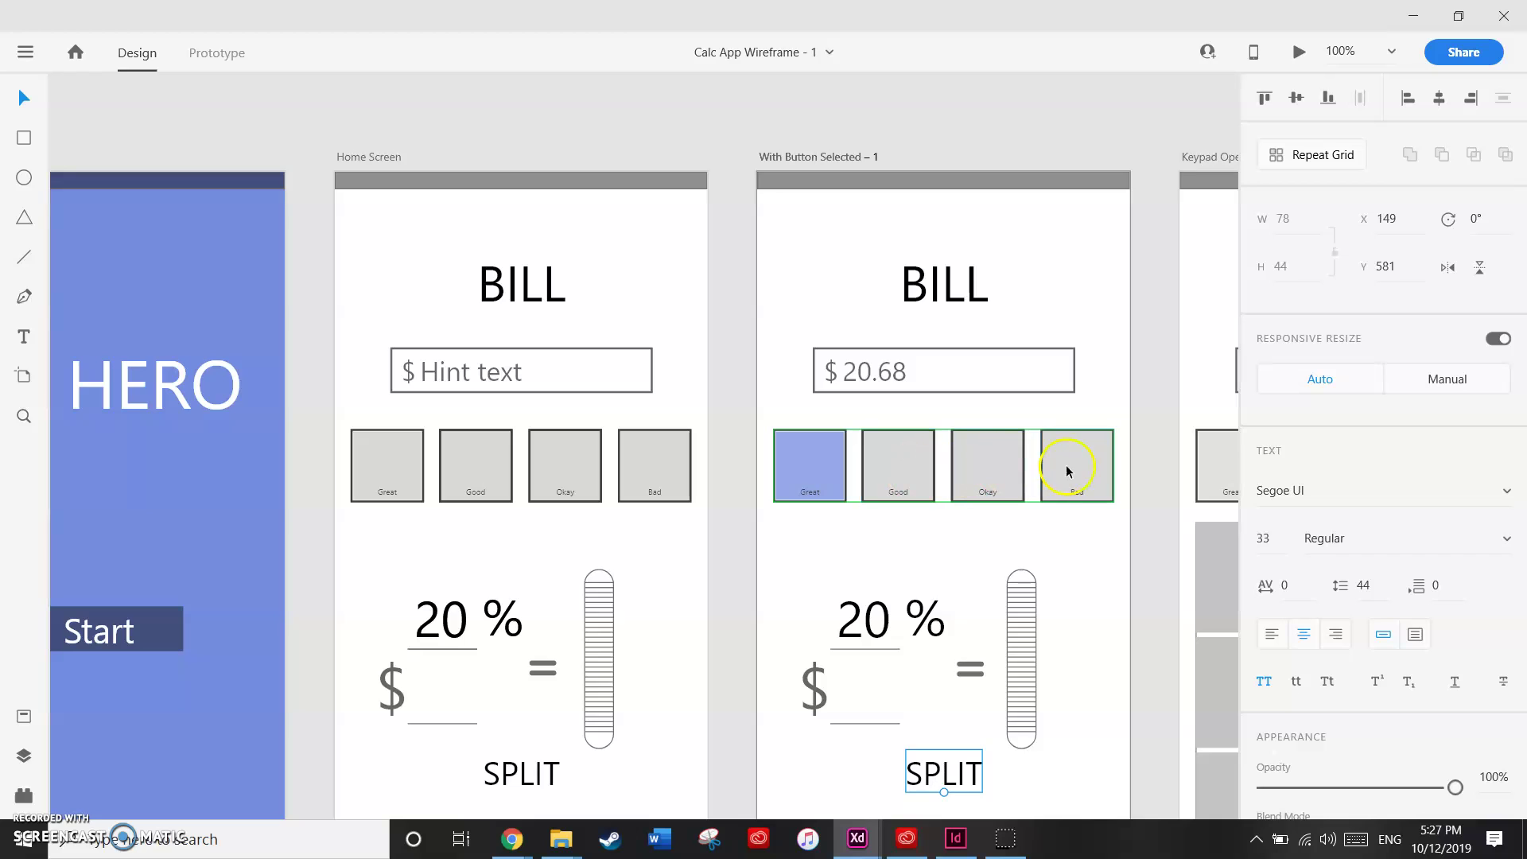
{"action": "left_click", "coordinate": [913, 484]}
{"action": "left_click", "coordinate": [798, 495]}
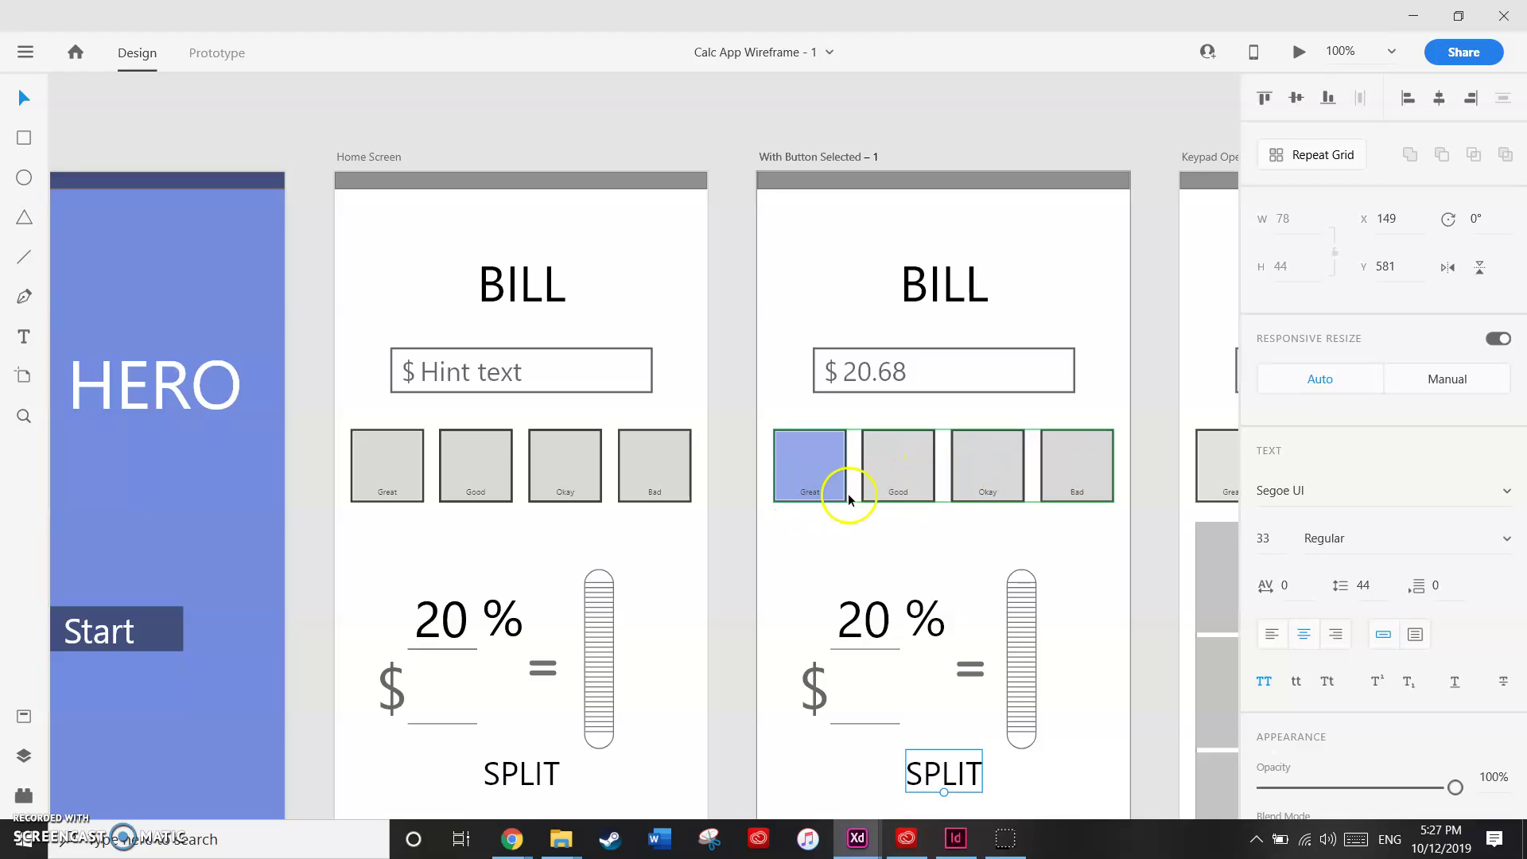
{"action": "left_click", "coordinate": [818, 470]}
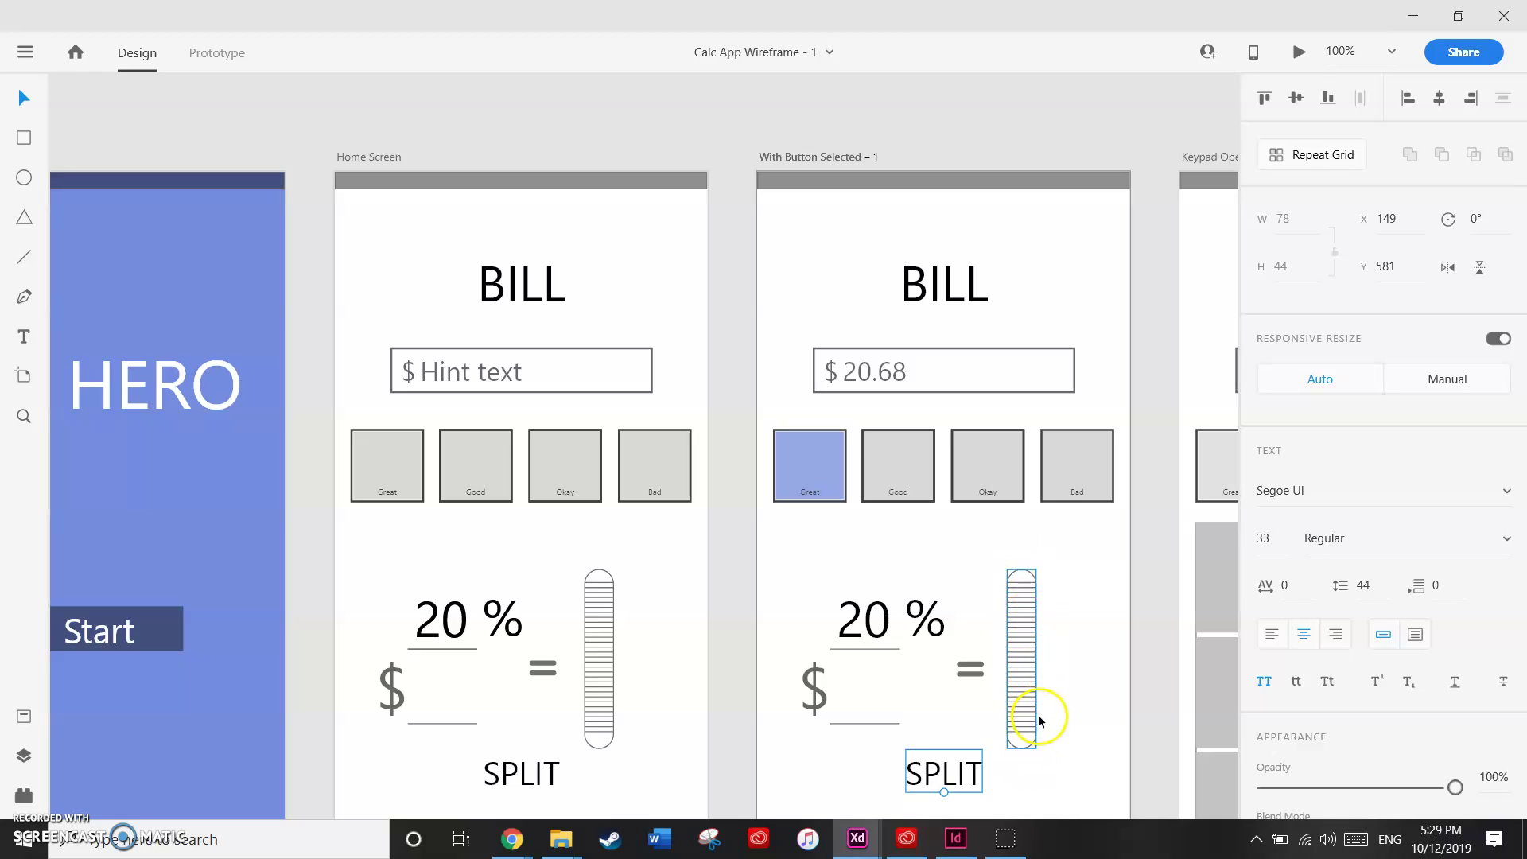
Step: Examine the Keypad Open wireframe, selecting its bill amount field and checking the number keypad below it
{"action": "scroll", "coordinate": [837, 629], "scroll_direction": "down", "scroll_amount": 2}
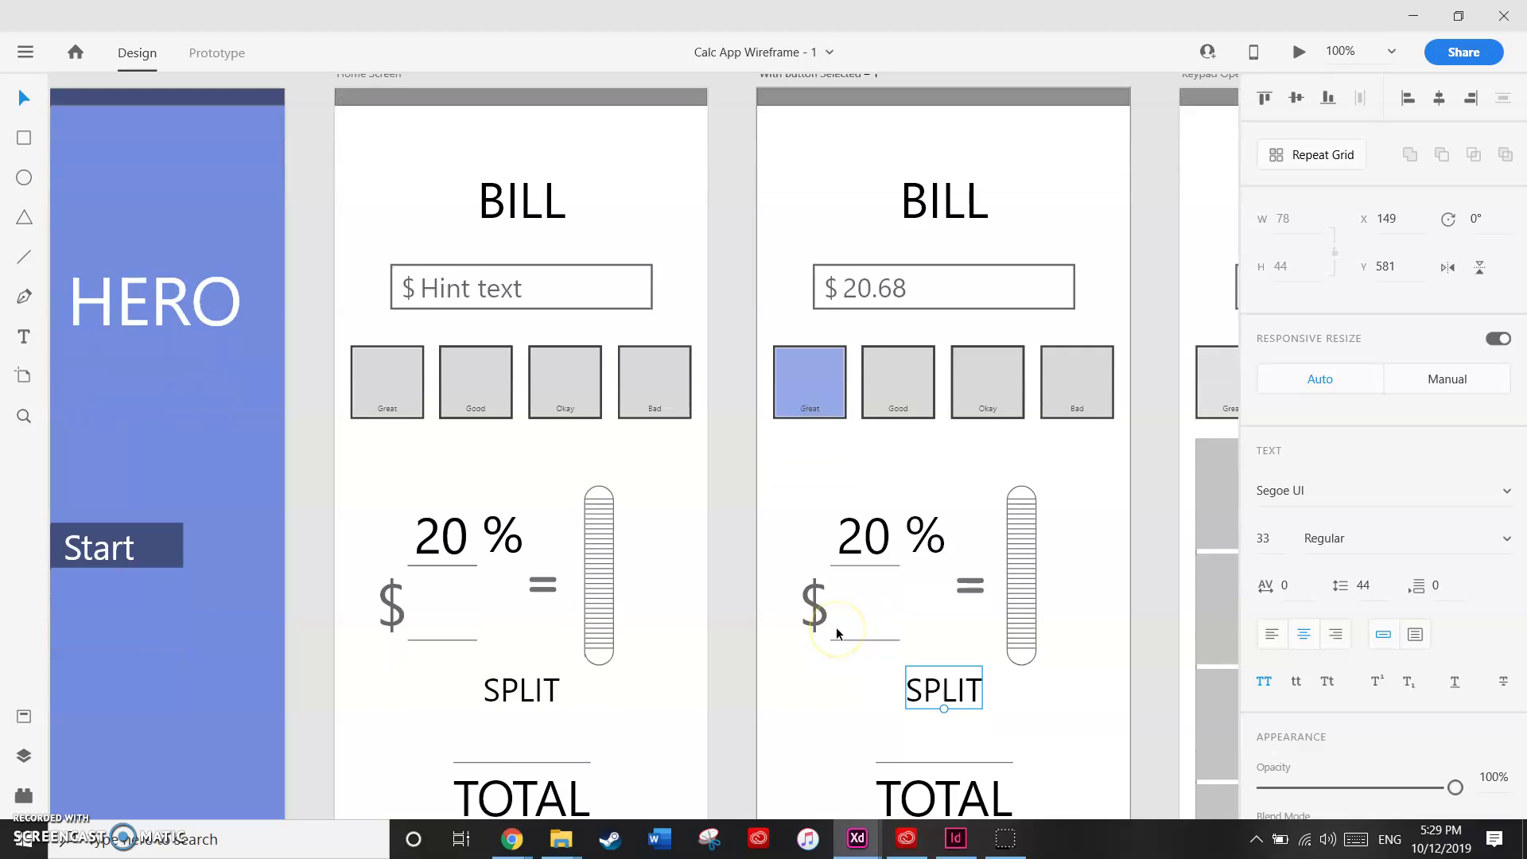
{"action": "scroll", "coordinate": [837, 634], "scroll_direction": "down", "scroll_amount": 3}
{"action": "scroll", "coordinate": [837, 629], "scroll_direction": "right", "scroll_amount": 5}
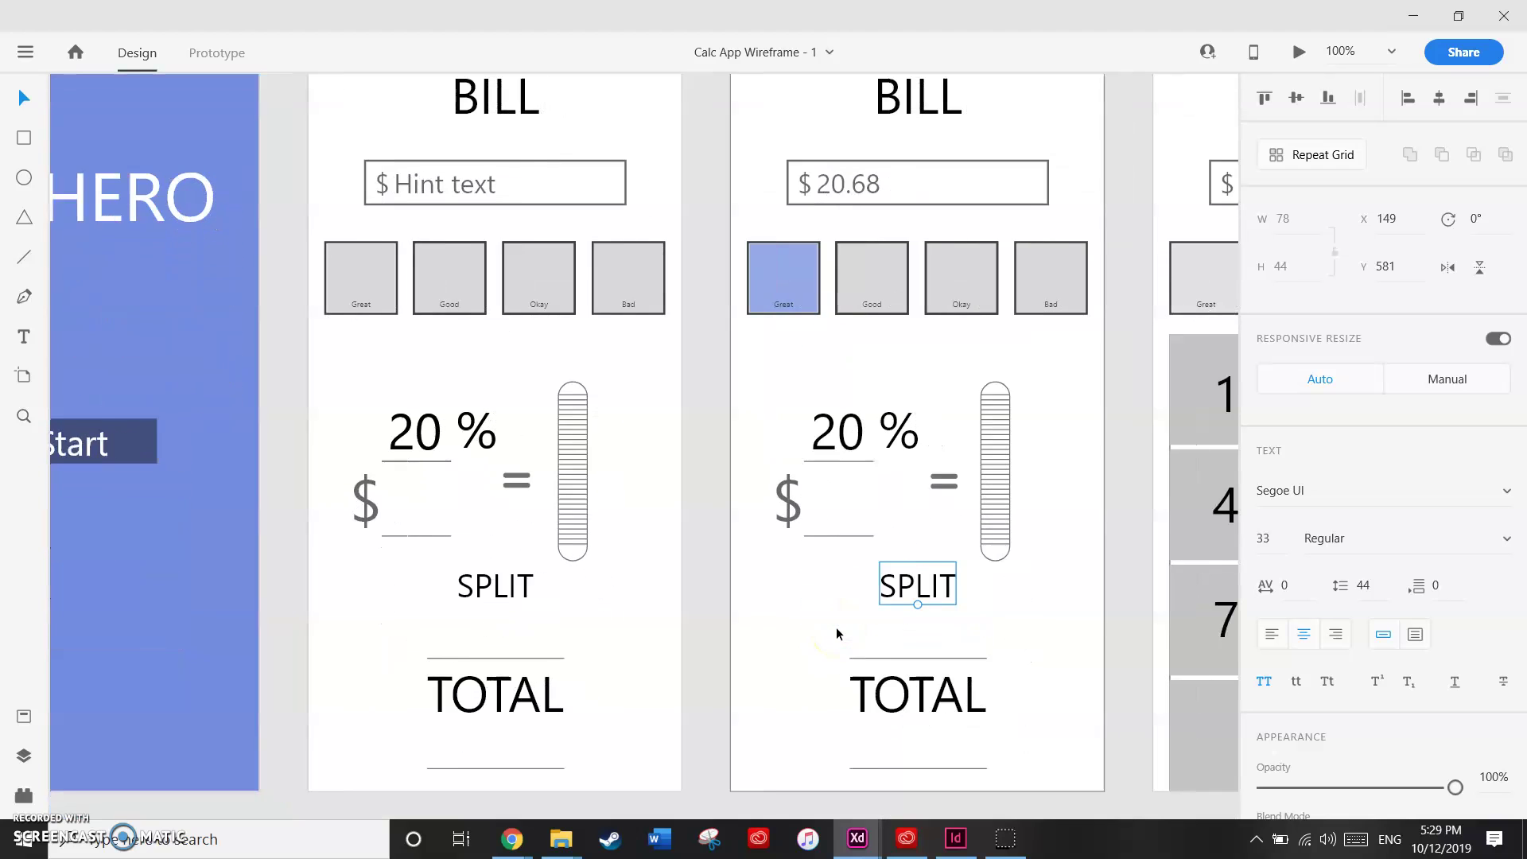
{"action": "scroll", "coordinate": [837, 627], "scroll_direction": "right", "scroll_amount": 3}
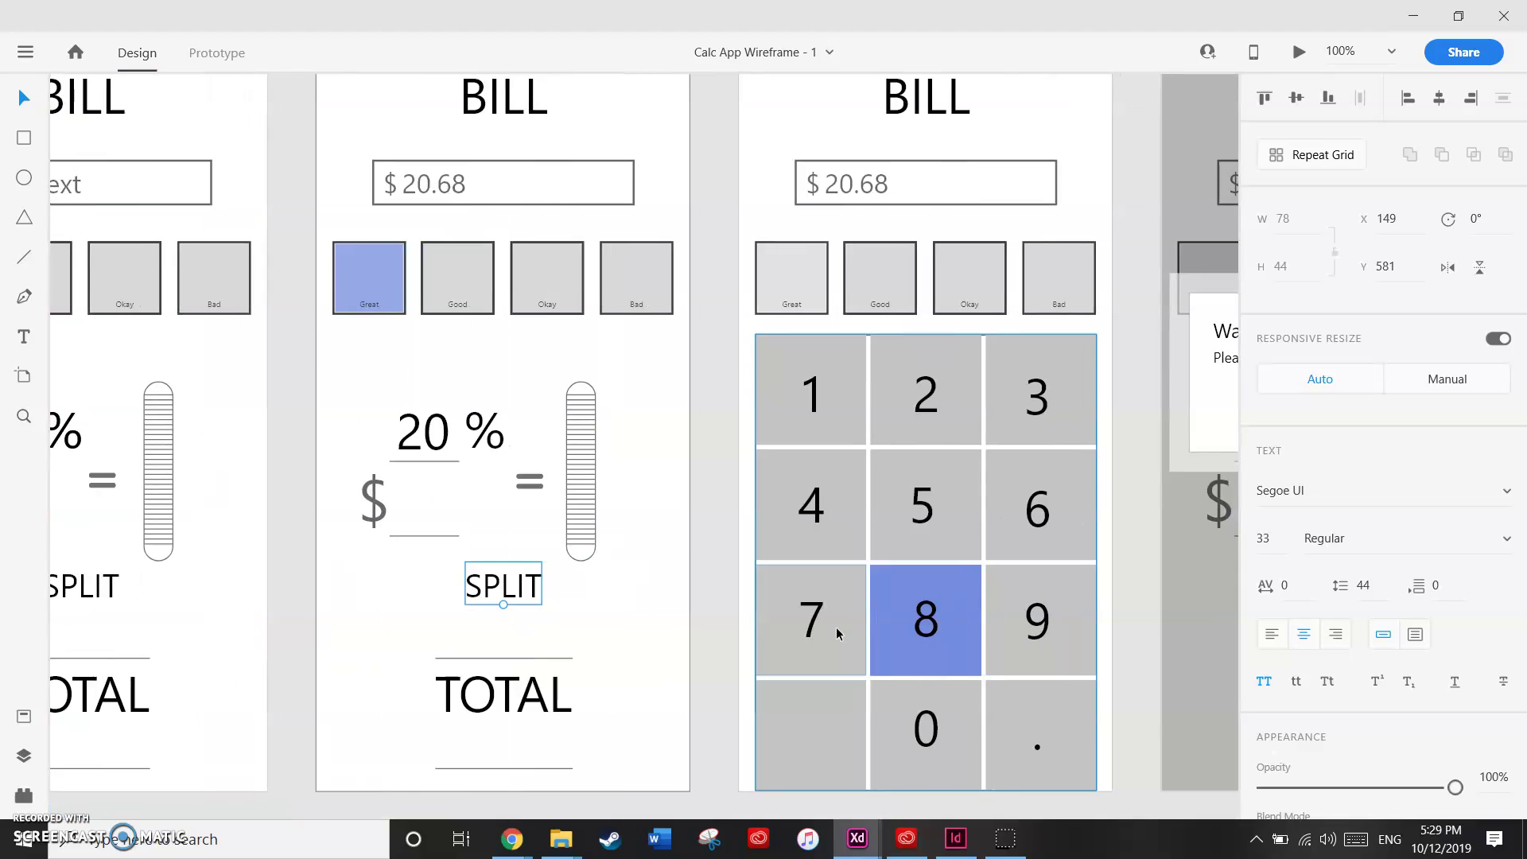
{"action": "scroll", "coordinate": [837, 627], "scroll_direction": "up", "scroll_amount": 5}
{"action": "scroll", "coordinate": [837, 633], "scroll_direction": "down", "scroll_amount": 2}
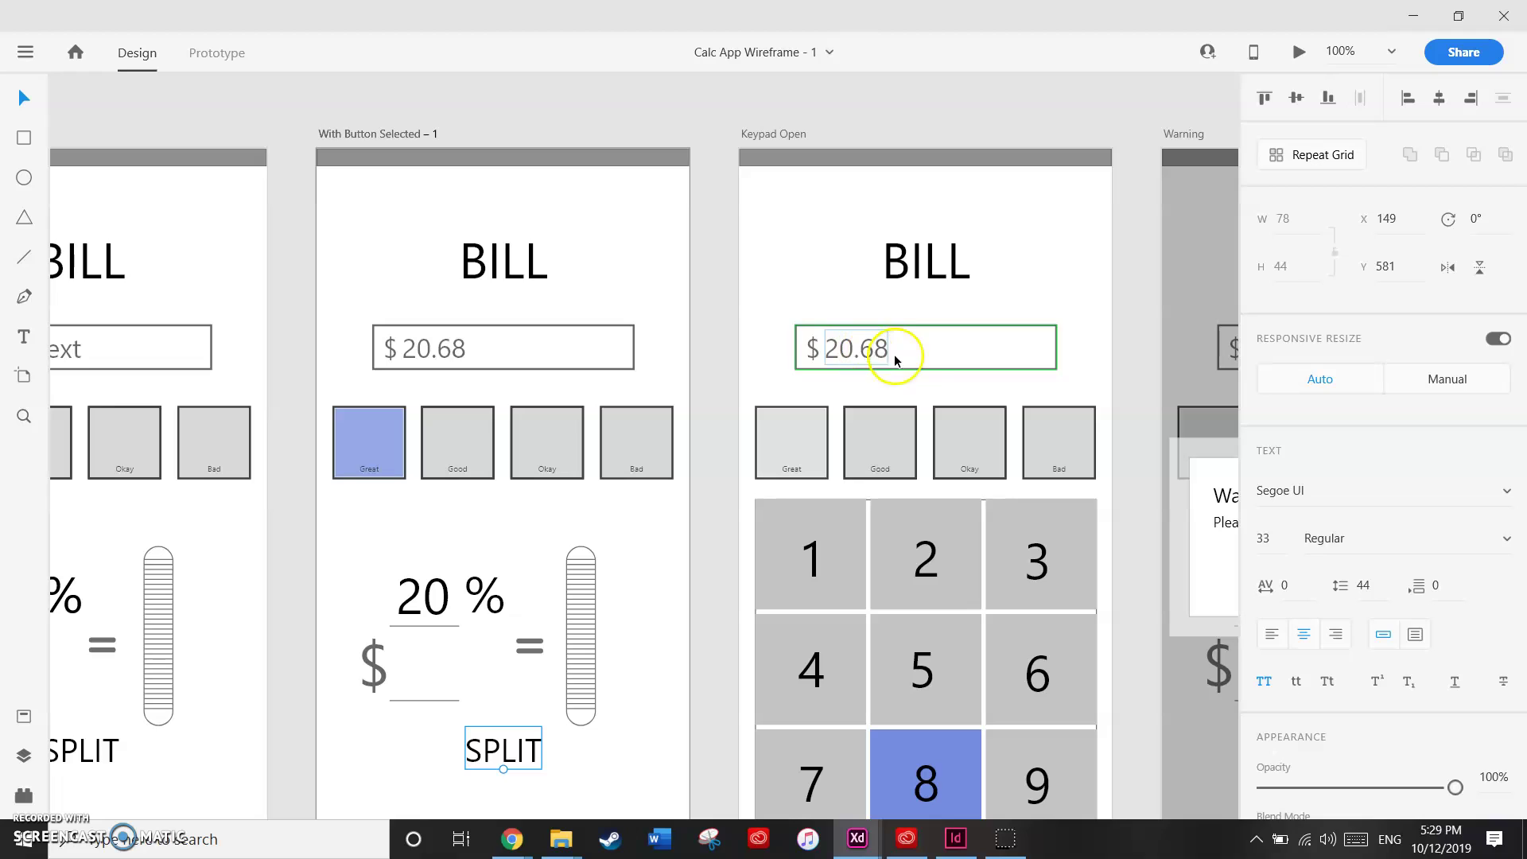
{"action": "left_click", "coordinate": [932, 357]}
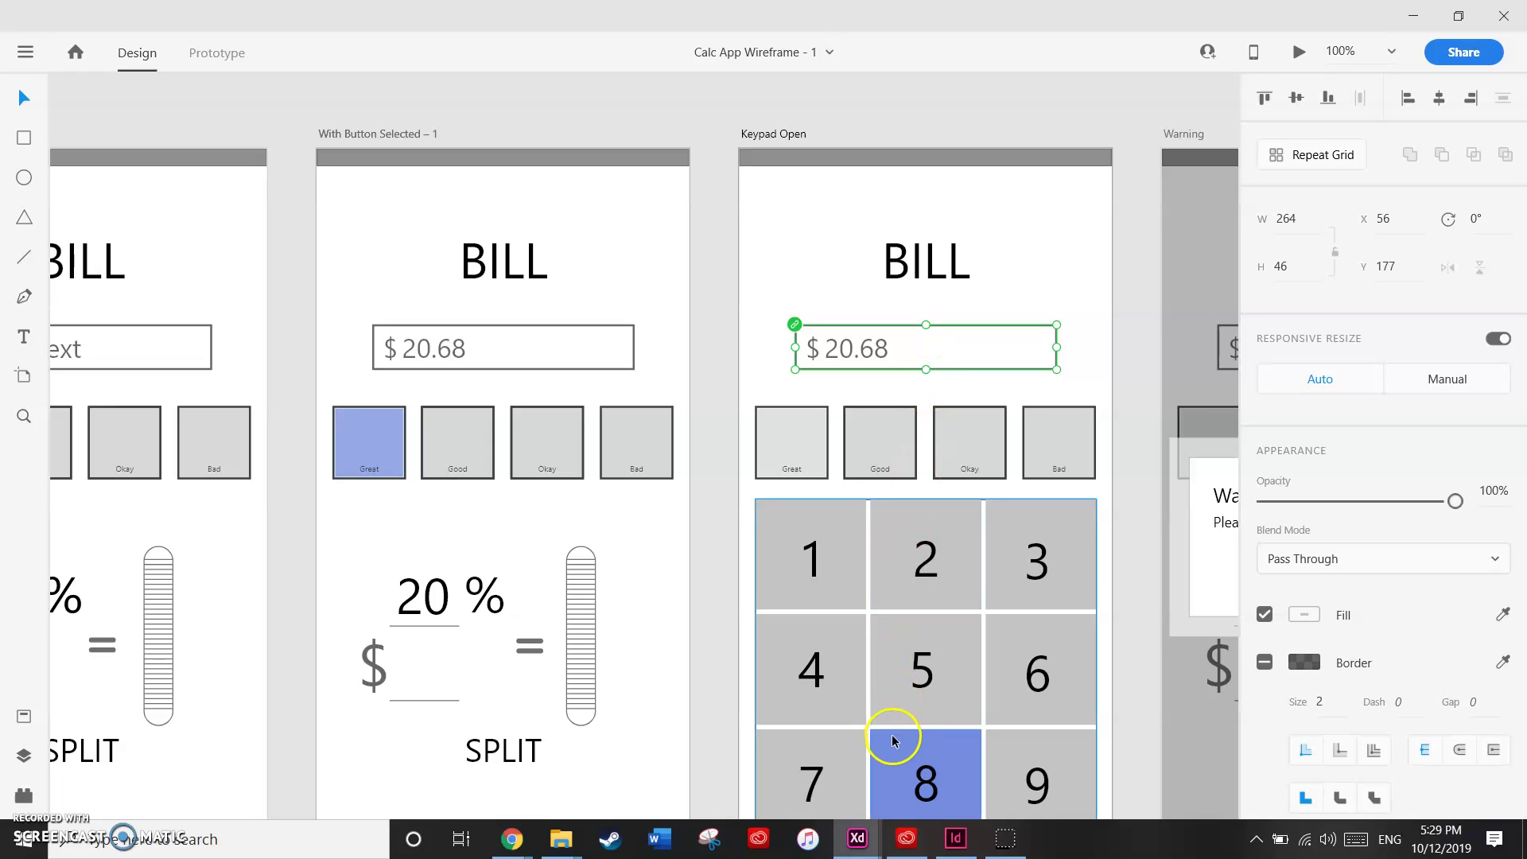
{"action": "scroll", "coordinate": [885, 569], "scroll_direction": "down", "scroll_amount": 3}
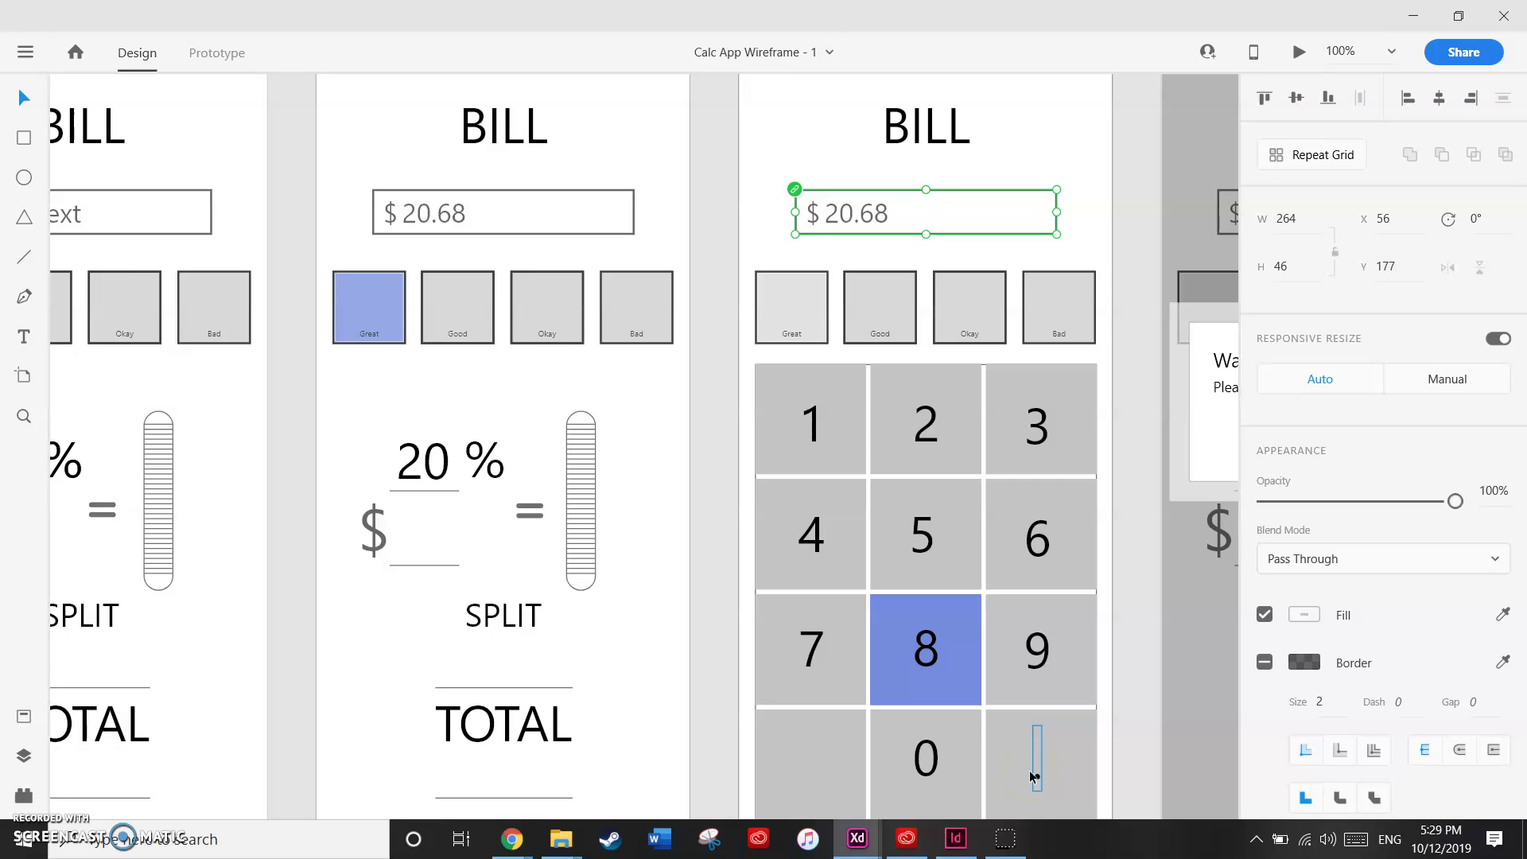
Step: Review the Warning wireframe's valid-amount dialog and return to the Home Screen wireframe
{"action": "scroll", "coordinate": [1029, 770], "scroll_direction": "right", "scroll_amount": 10}
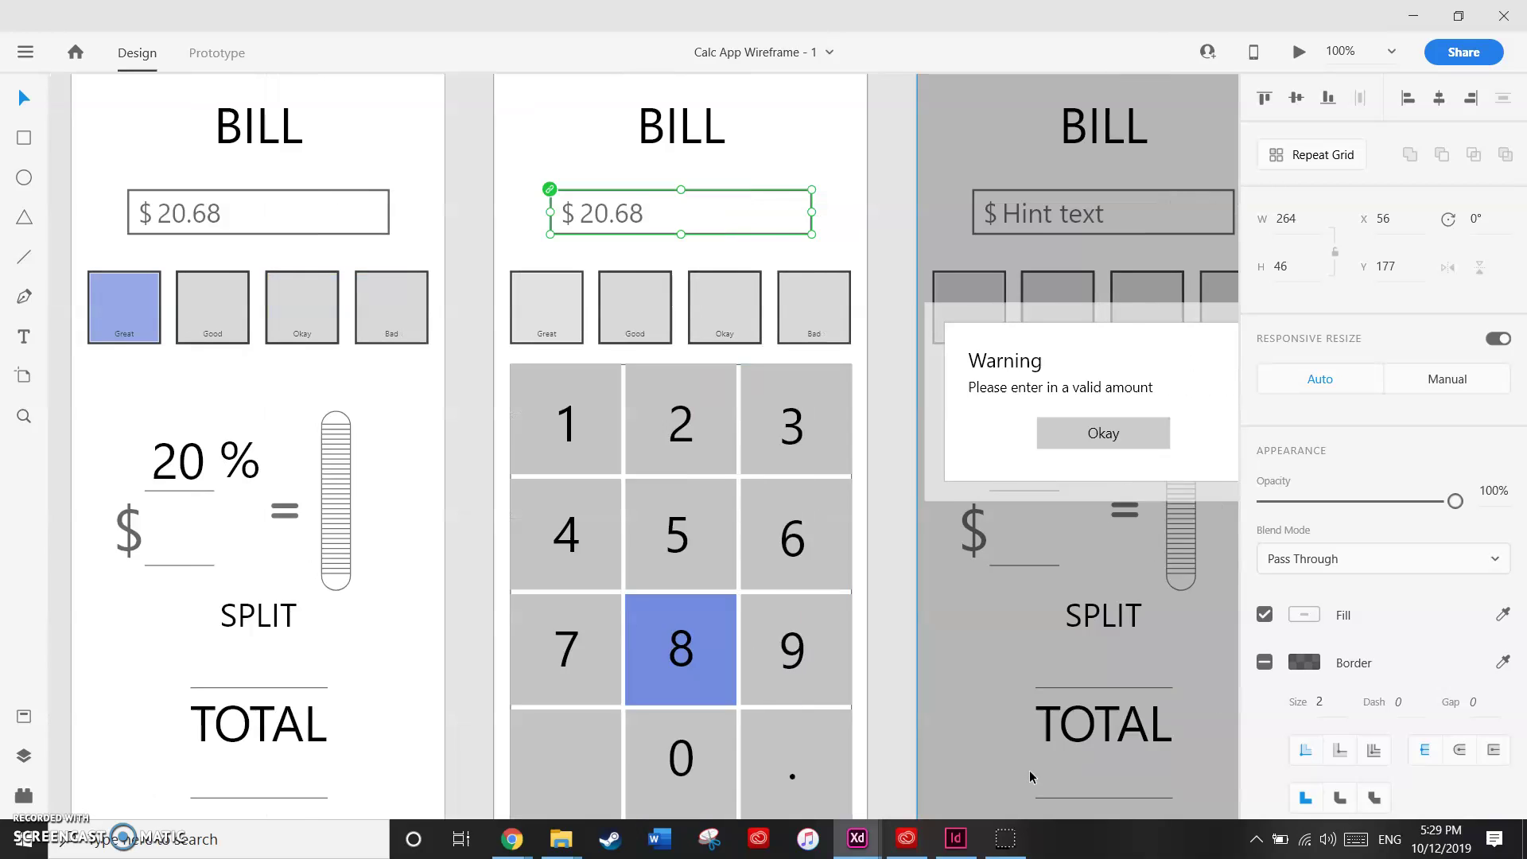
{"action": "scroll", "coordinate": [1029, 770], "scroll_direction": "up", "scroll_amount": 3}
{"action": "scroll", "coordinate": [1029, 770], "scroll_direction": "up", "scroll_amount": 4}
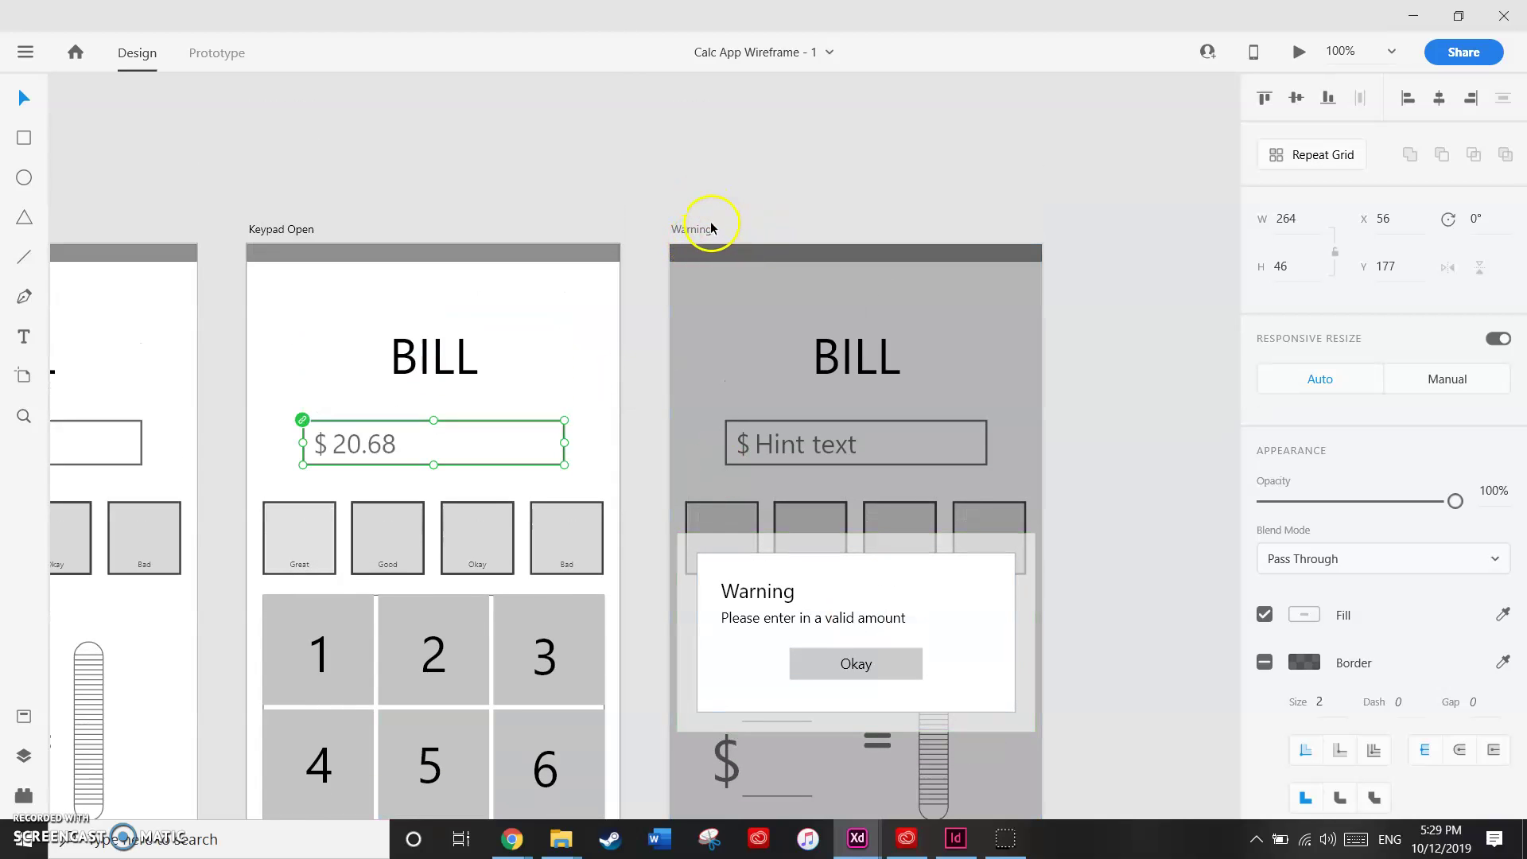
{"action": "scroll", "coordinate": [873, 561], "scroll_direction": "down", "scroll_amount": 4}
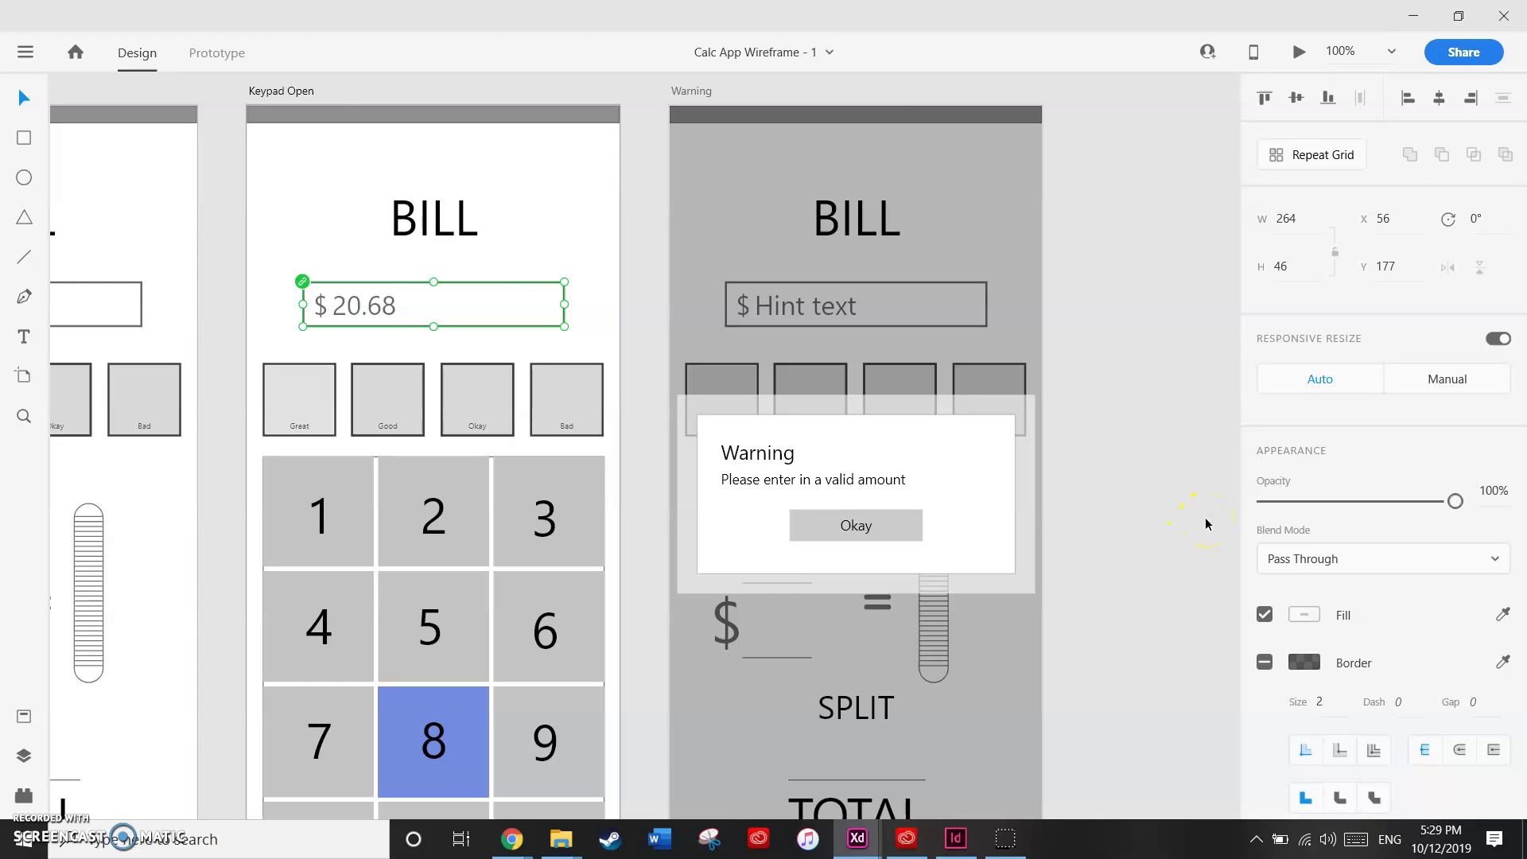
{"action": "scroll", "coordinate": [1205, 517], "scroll_direction": "left", "scroll_amount": 15}
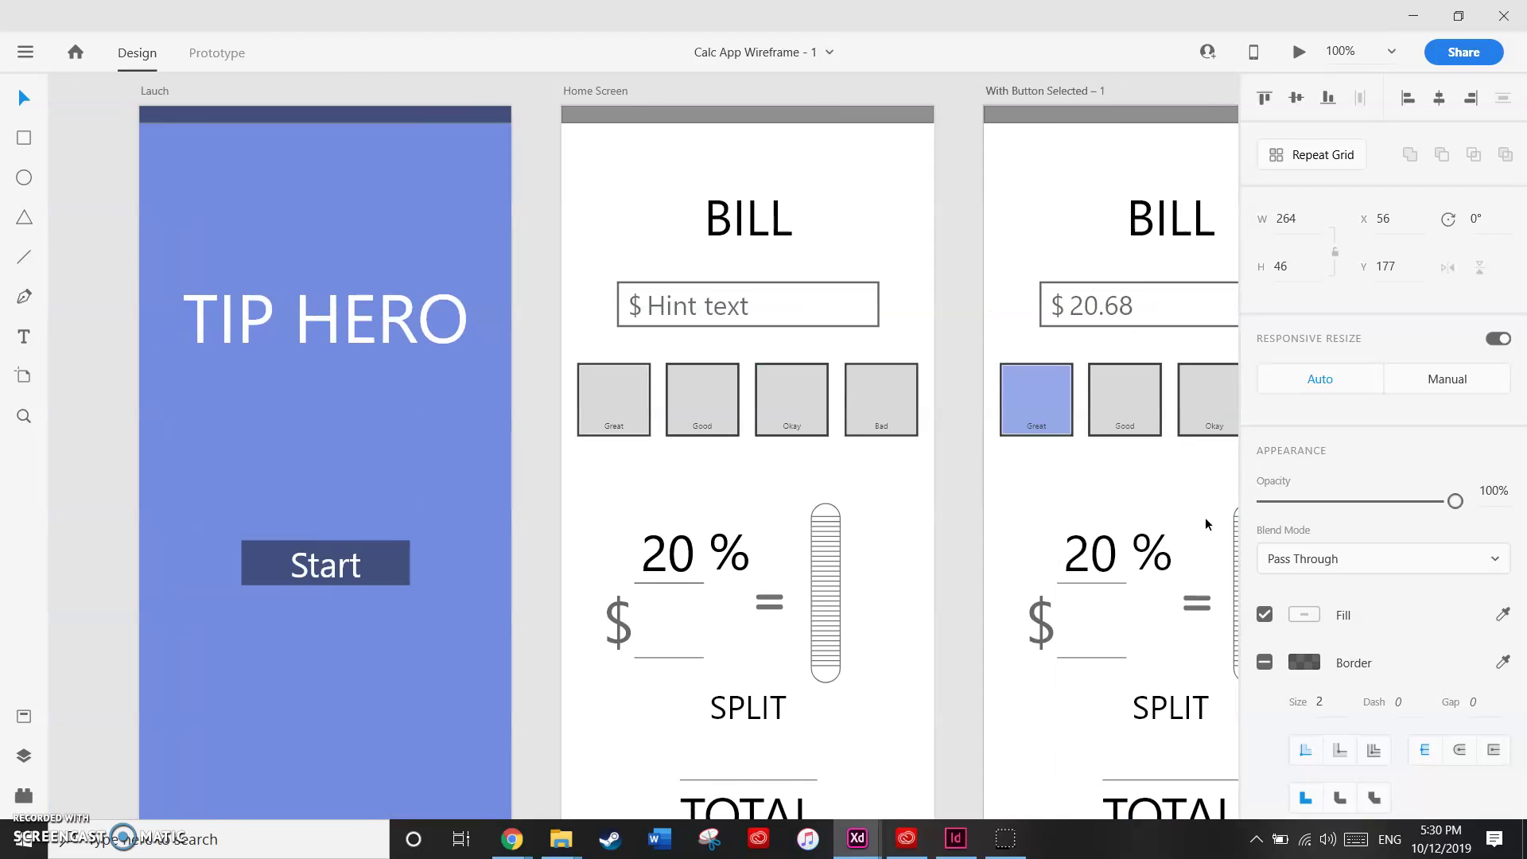
{"action": "scroll", "coordinate": [1205, 521], "scroll_direction": "right", "scroll_amount": 6}
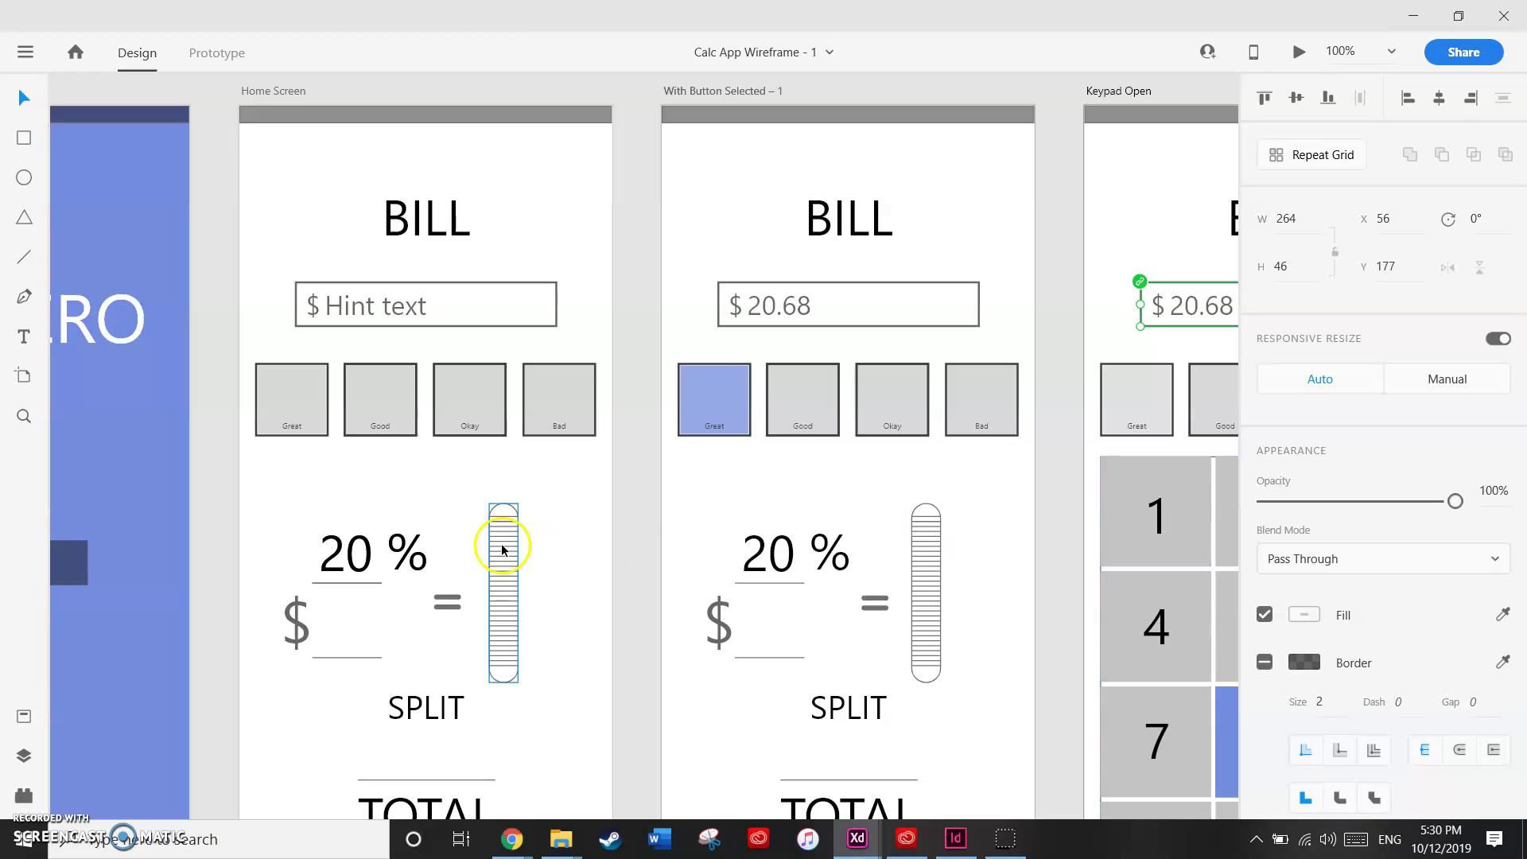
Step: Switch to the Copy of Copy of Calc Design document and inspect the TIP HERO title text on its launch screen
{"action": "mouse_move", "coordinate": [852, 855]}
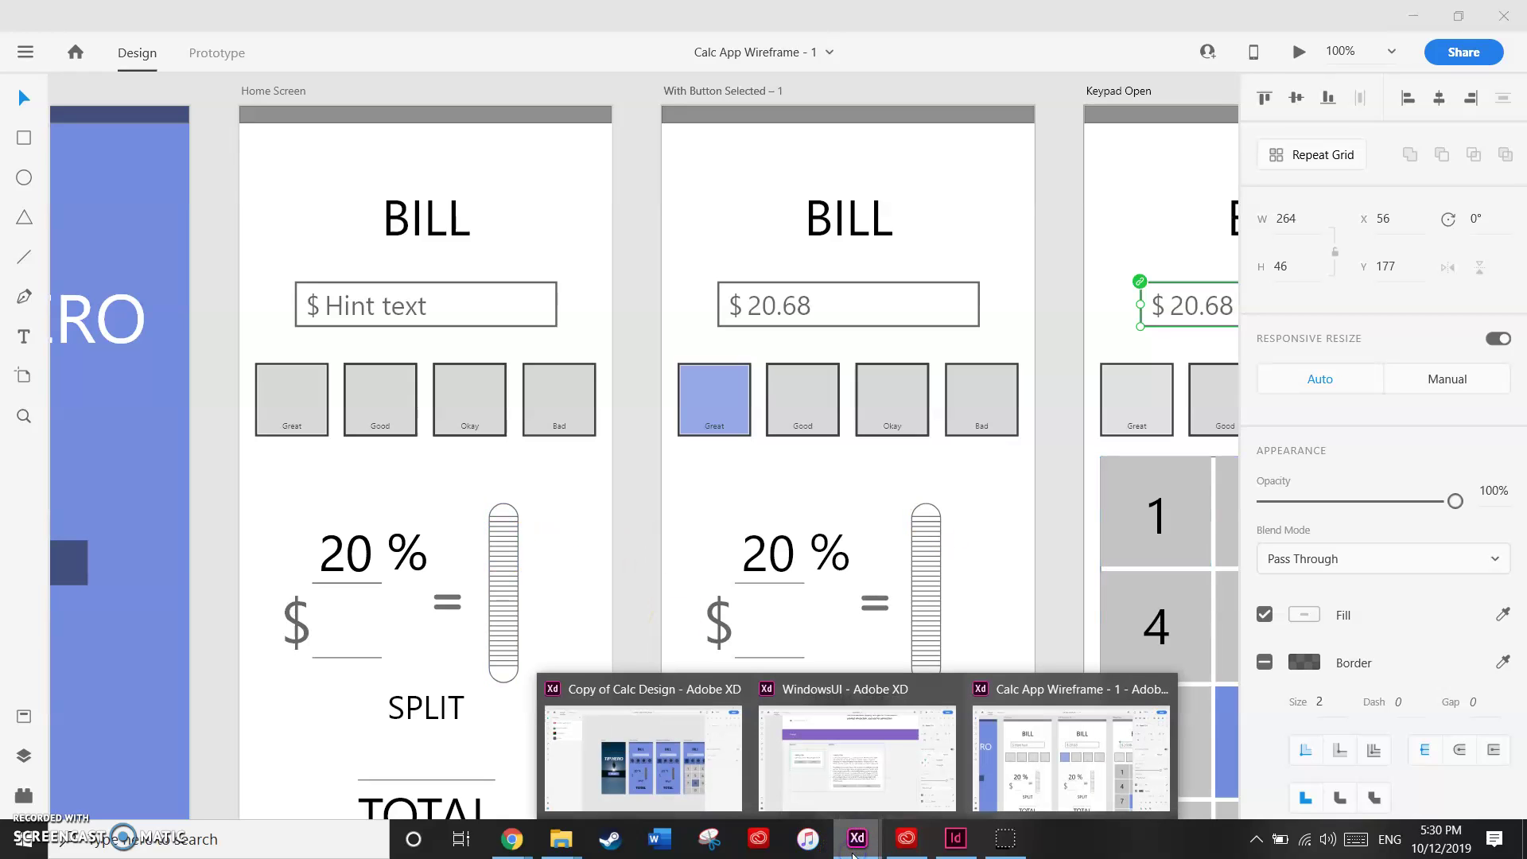
{"action": "left_click", "coordinate": [620, 767]}
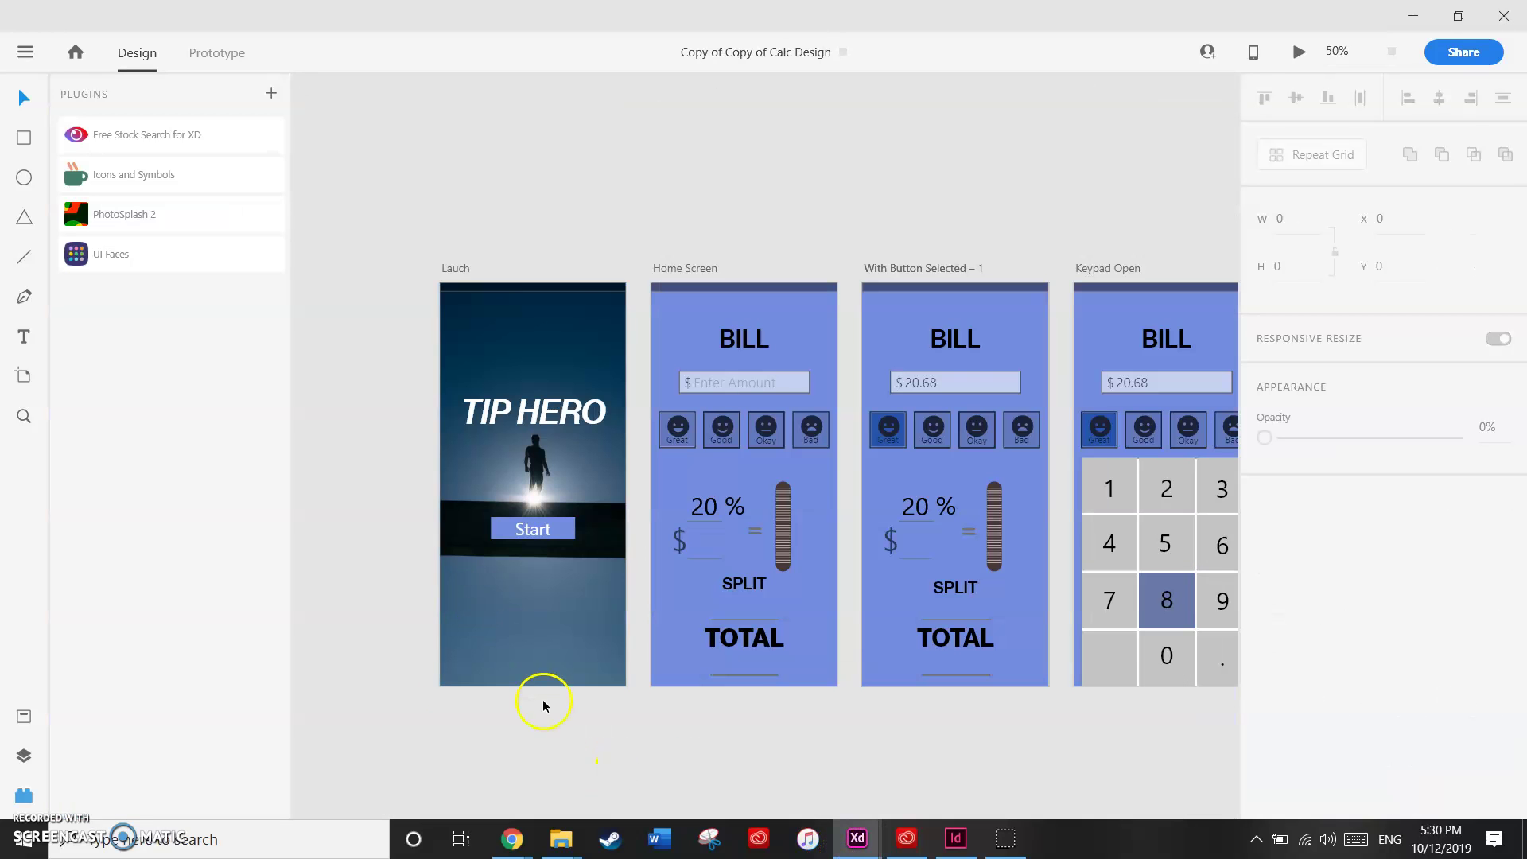
{"action": "scroll", "coordinate": [302, 536], "scroll_direction": "up", "scroll_amount": 3}
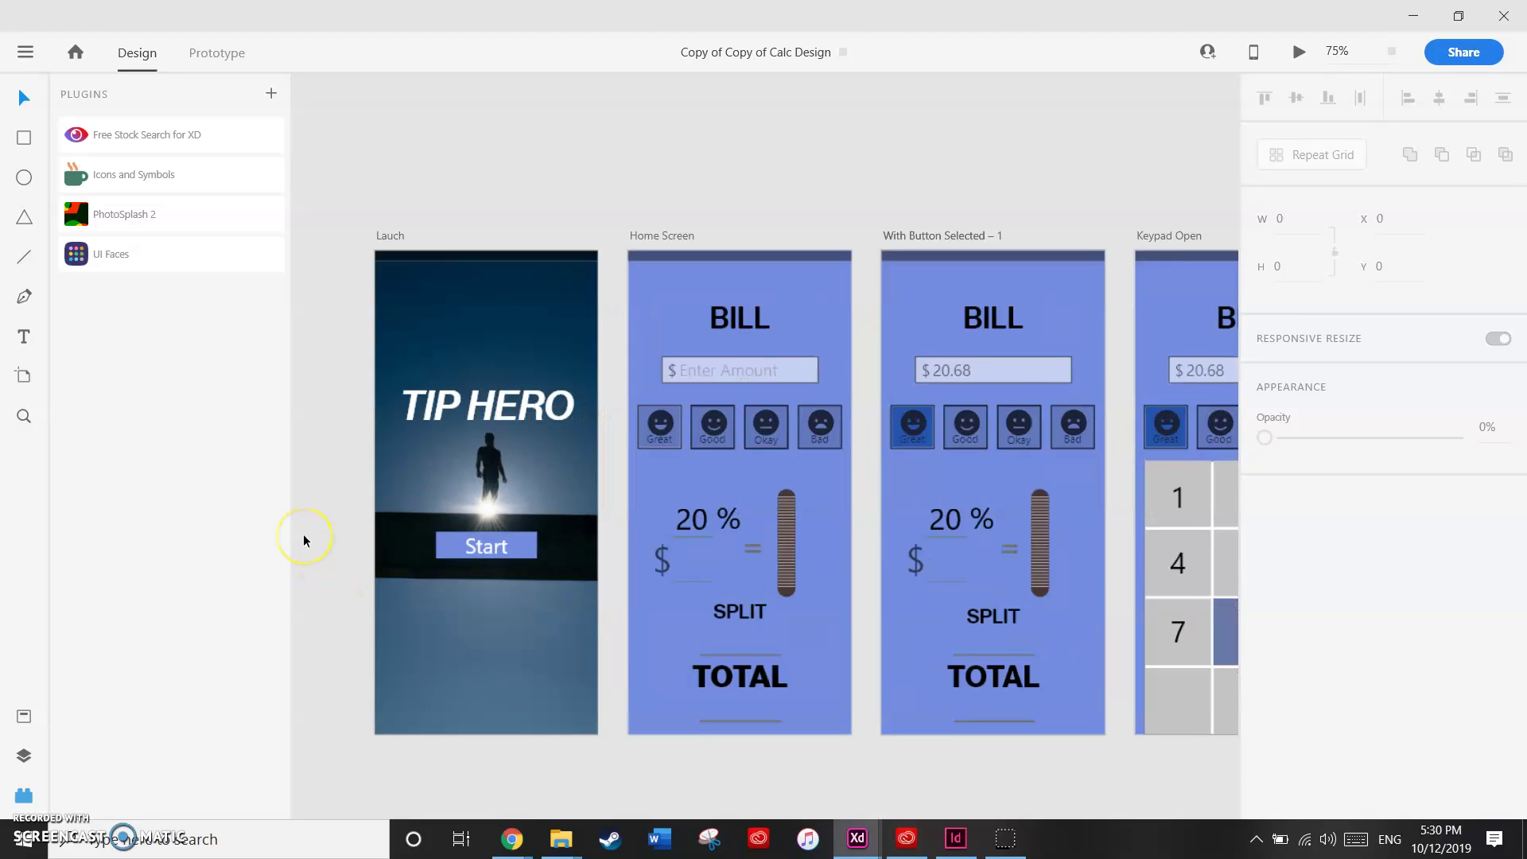
{"action": "scroll", "coordinate": [302, 541], "scroll_direction": "up", "scroll_amount": 2}
{"action": "scroll", "coordinate": [571, 539], "scroll_direction": "left", "scroll_amount": 4}
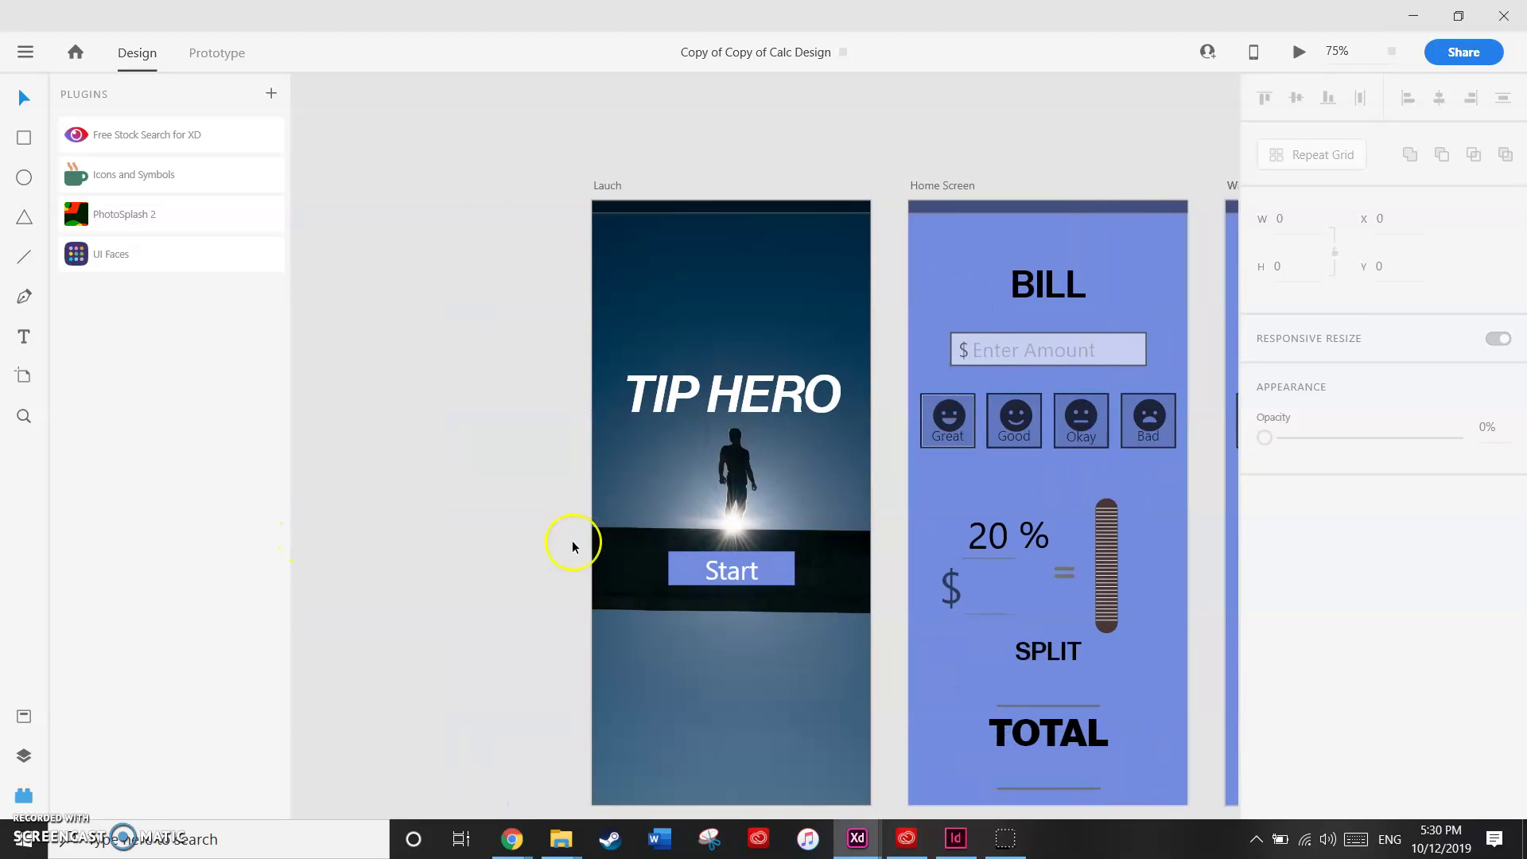
{"action": "scroll", "coordinate": [573, 547], "scroll_direction": "up", "scroll_amount": 2}
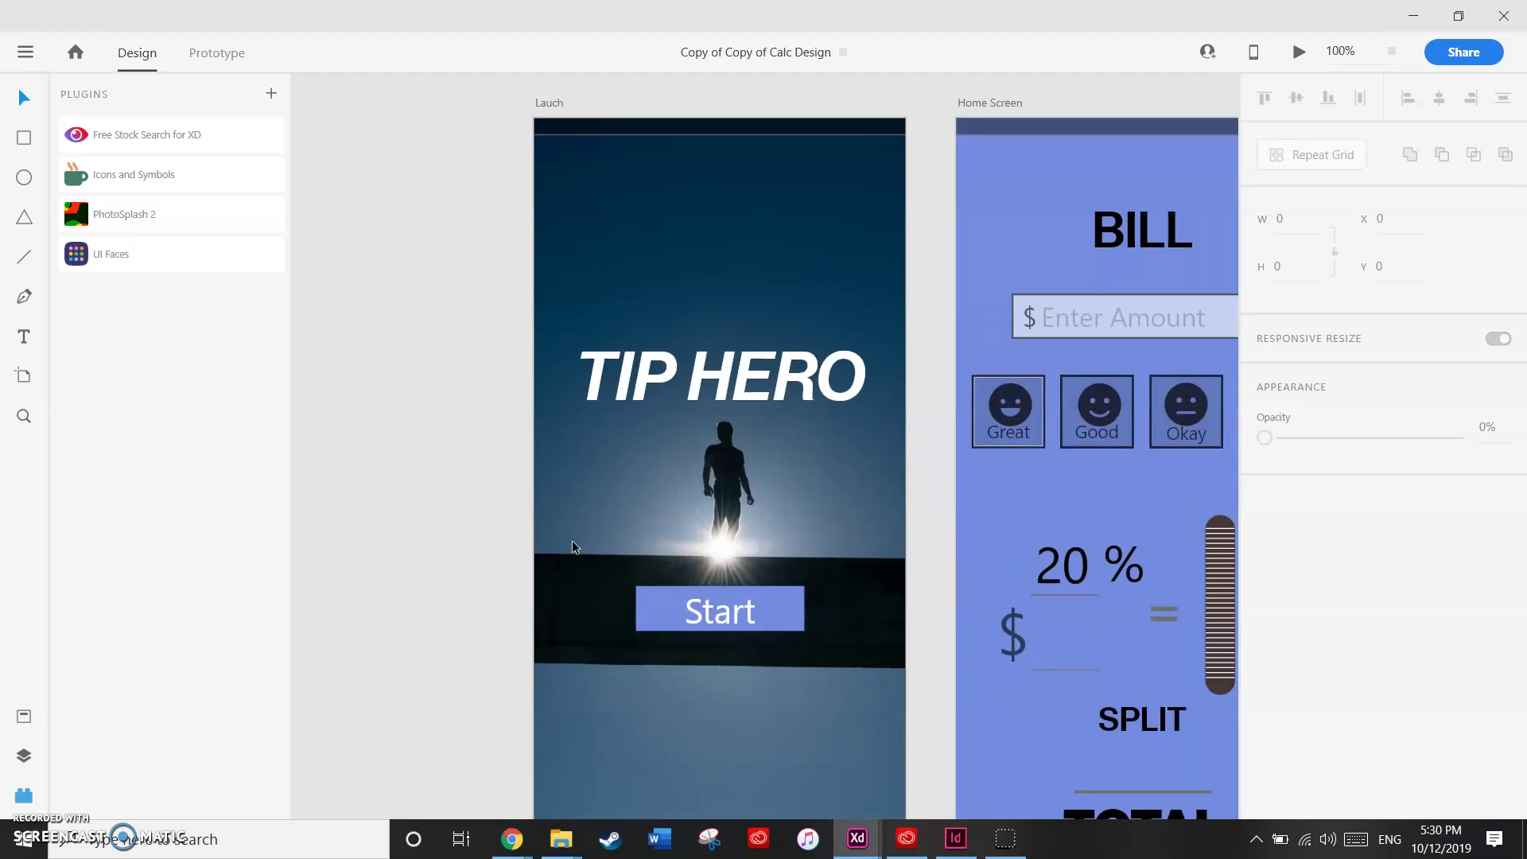
{"action": "double_click", "coordinate": [675, 365]}
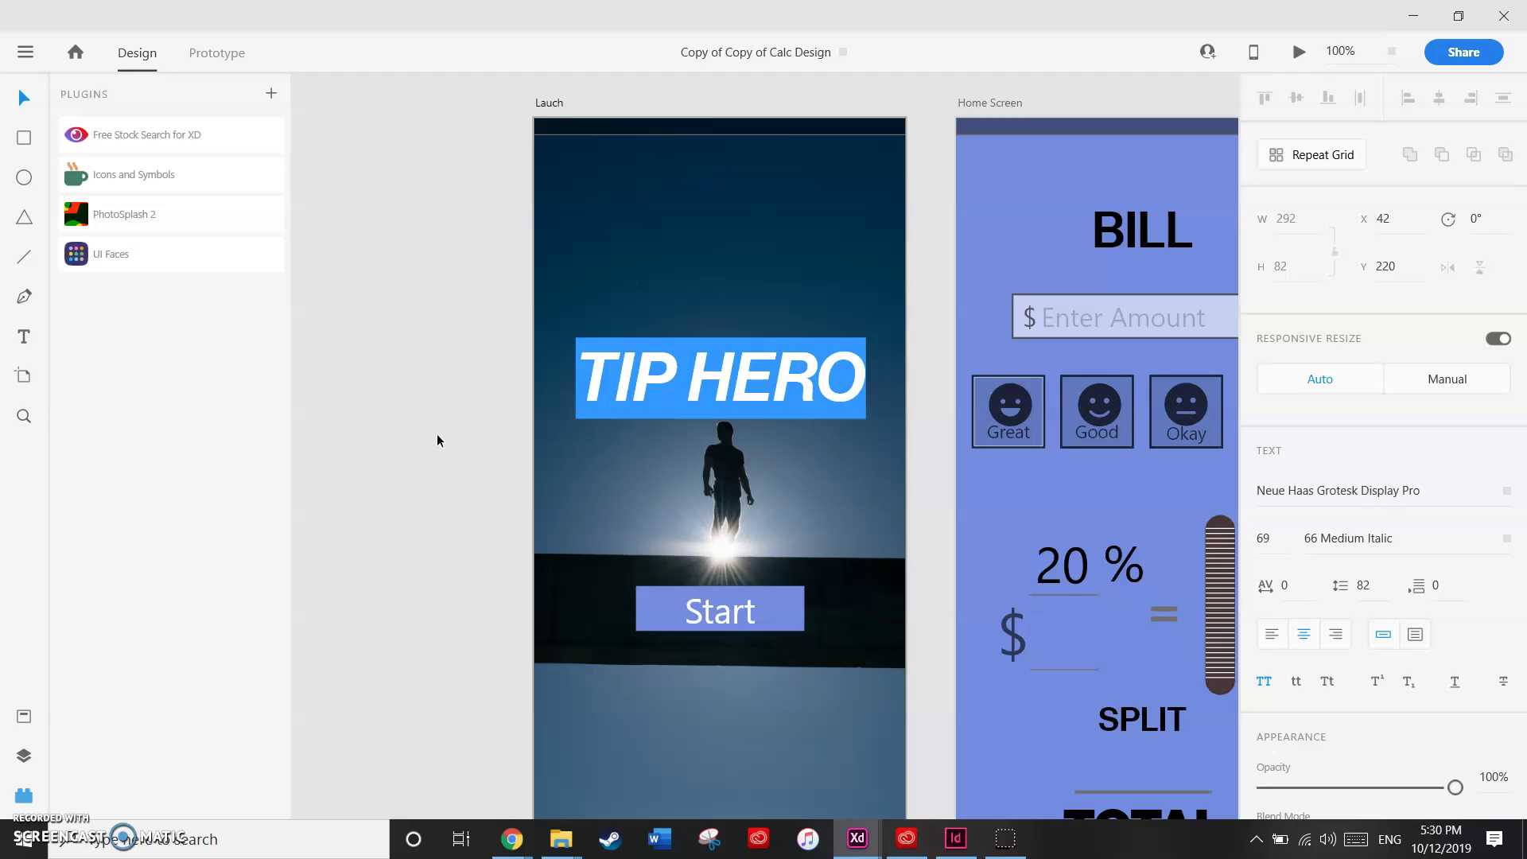
{"action": "key", "text": "Escape"}
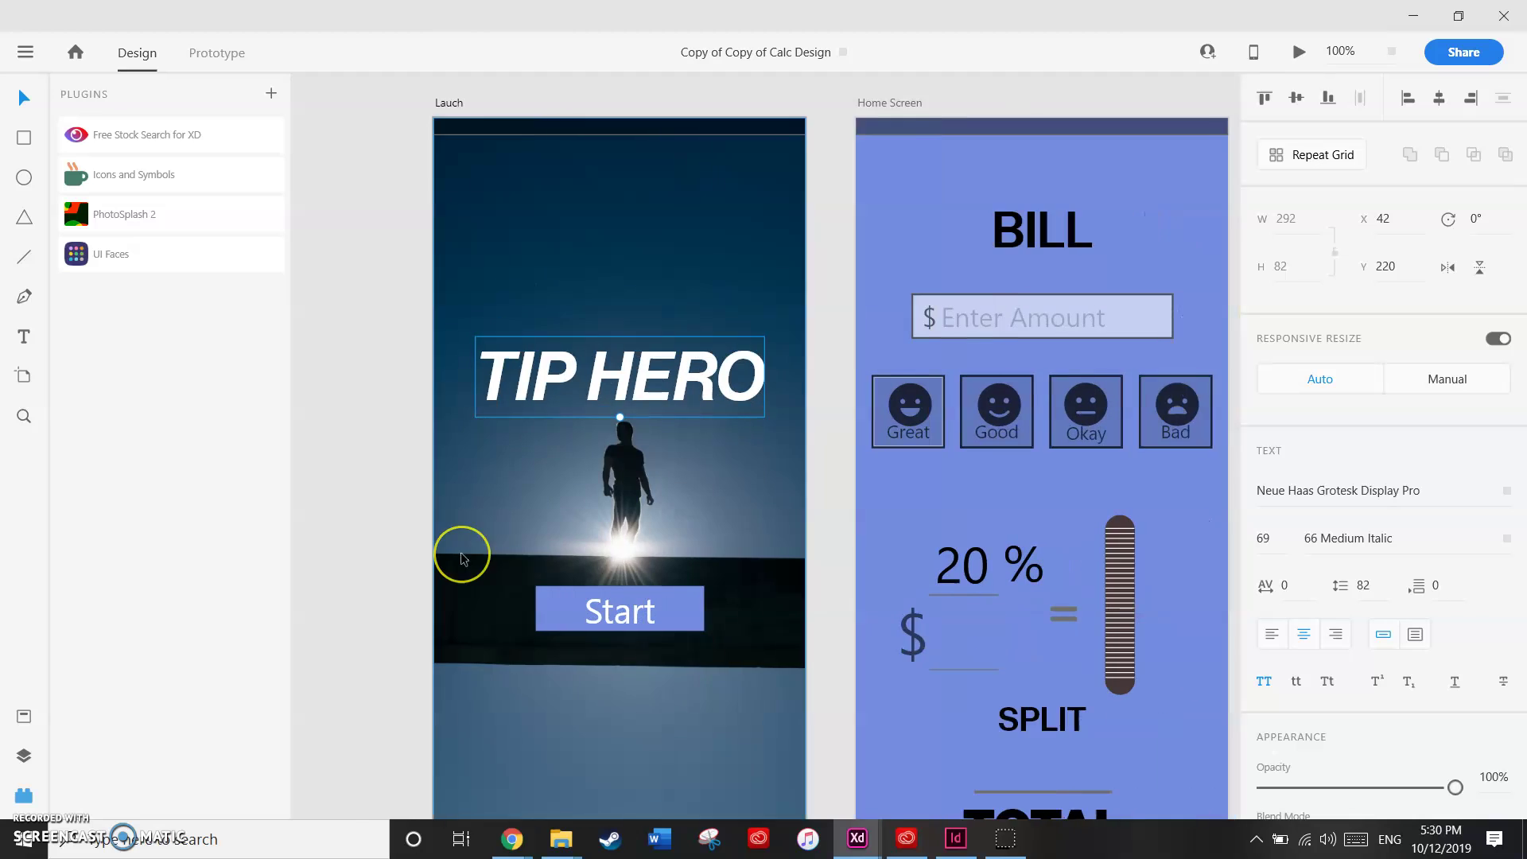
Step: Review the styled Home Screen and With Button Selected artboards, including their emoji rating buttons and split and total sections
{"action": "scroll", "coordinate": [460, 556], "scroll_direction": "right", "scroll_amount": 5}
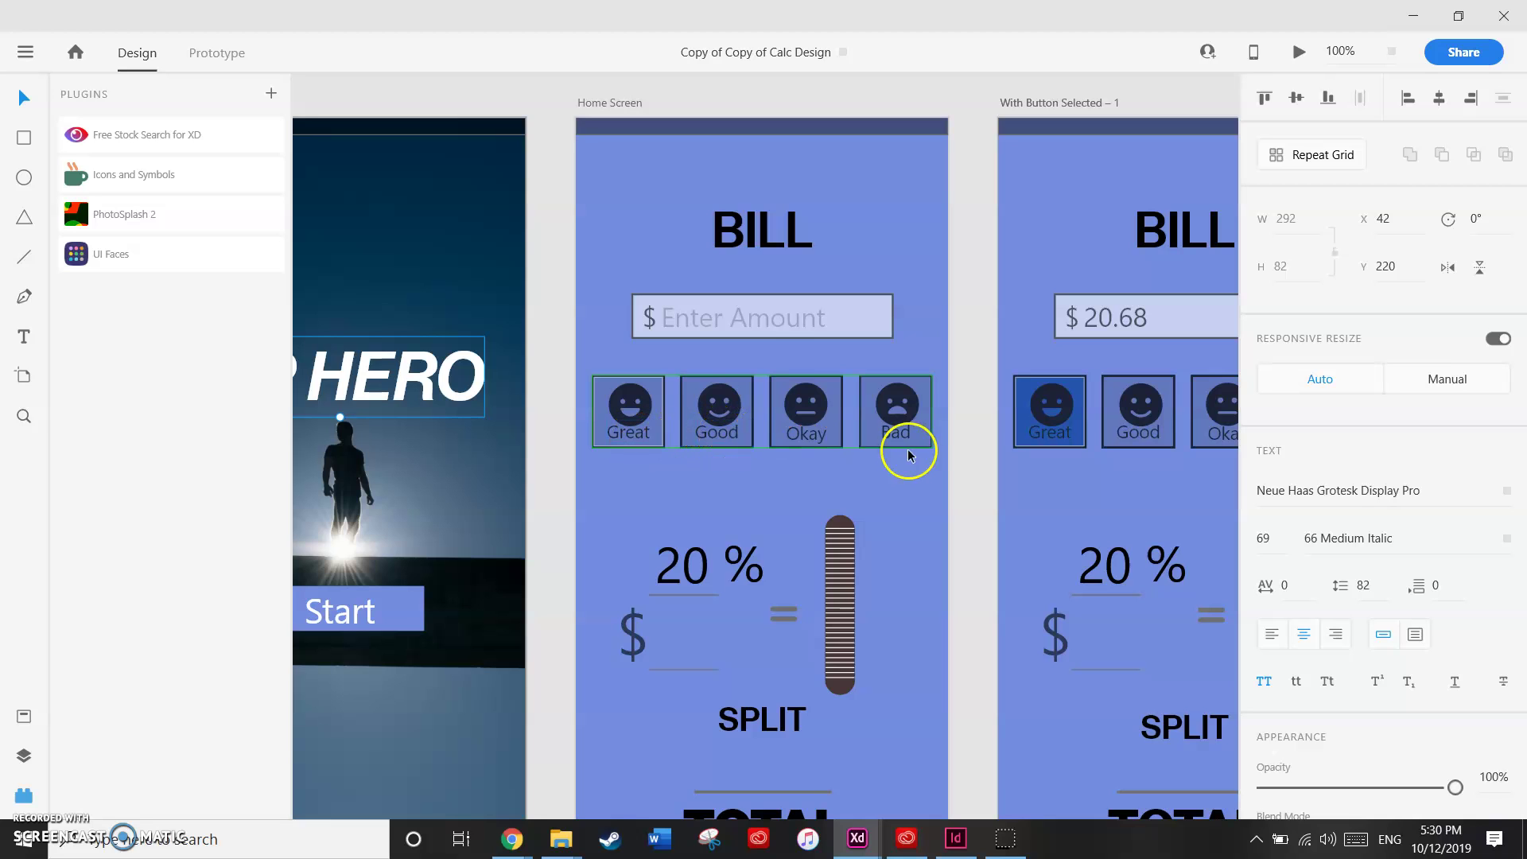
{"action": "scroll", "coordinate": [701, 534], "scroll_direction": "down", "scroll_amount": 2}
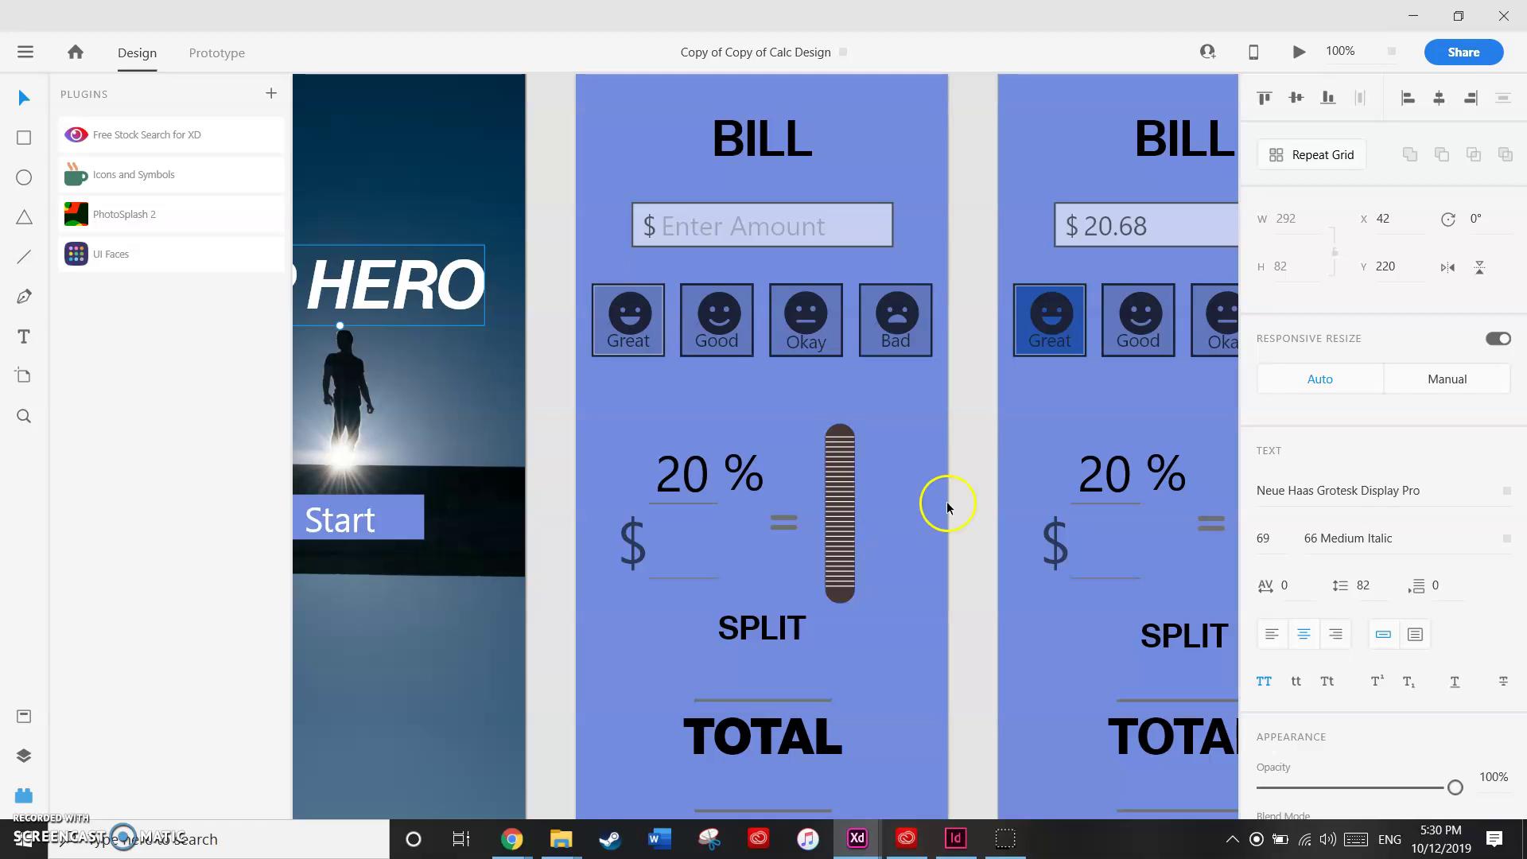
{"action": "scroll", "coordinate": [1002, 493], "scroll_direction": "right", "scroll_amount": 5}
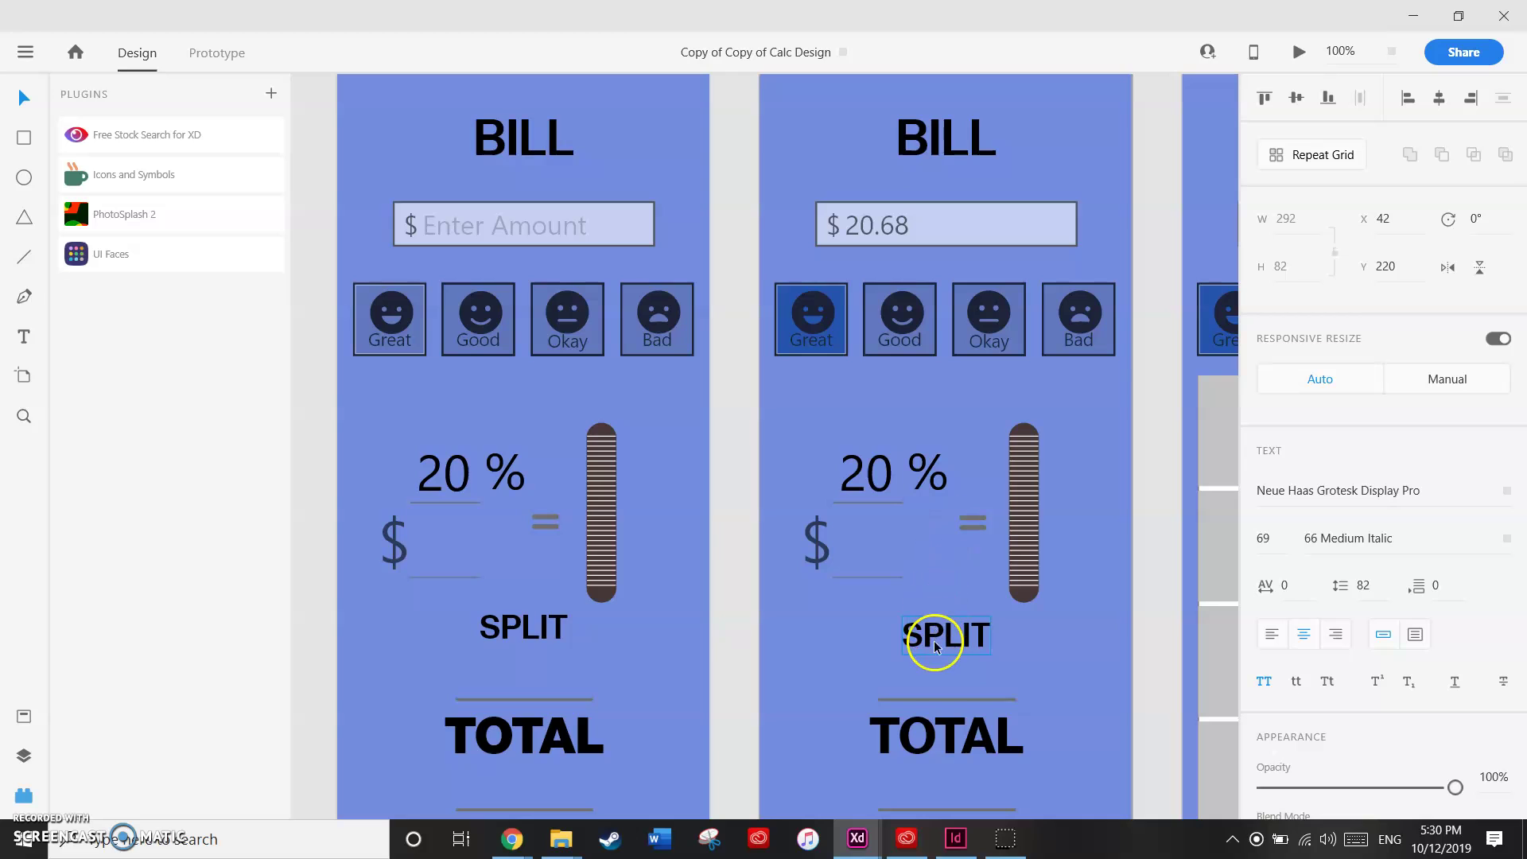
Step: Examine the styled keypad artboard with its highlighted number key and the Warning artboard's valid-amount dialog
{"action": "scroll", "coordinate": [941, 730], "scroll_direction": "right", "scroll_amount": 5}
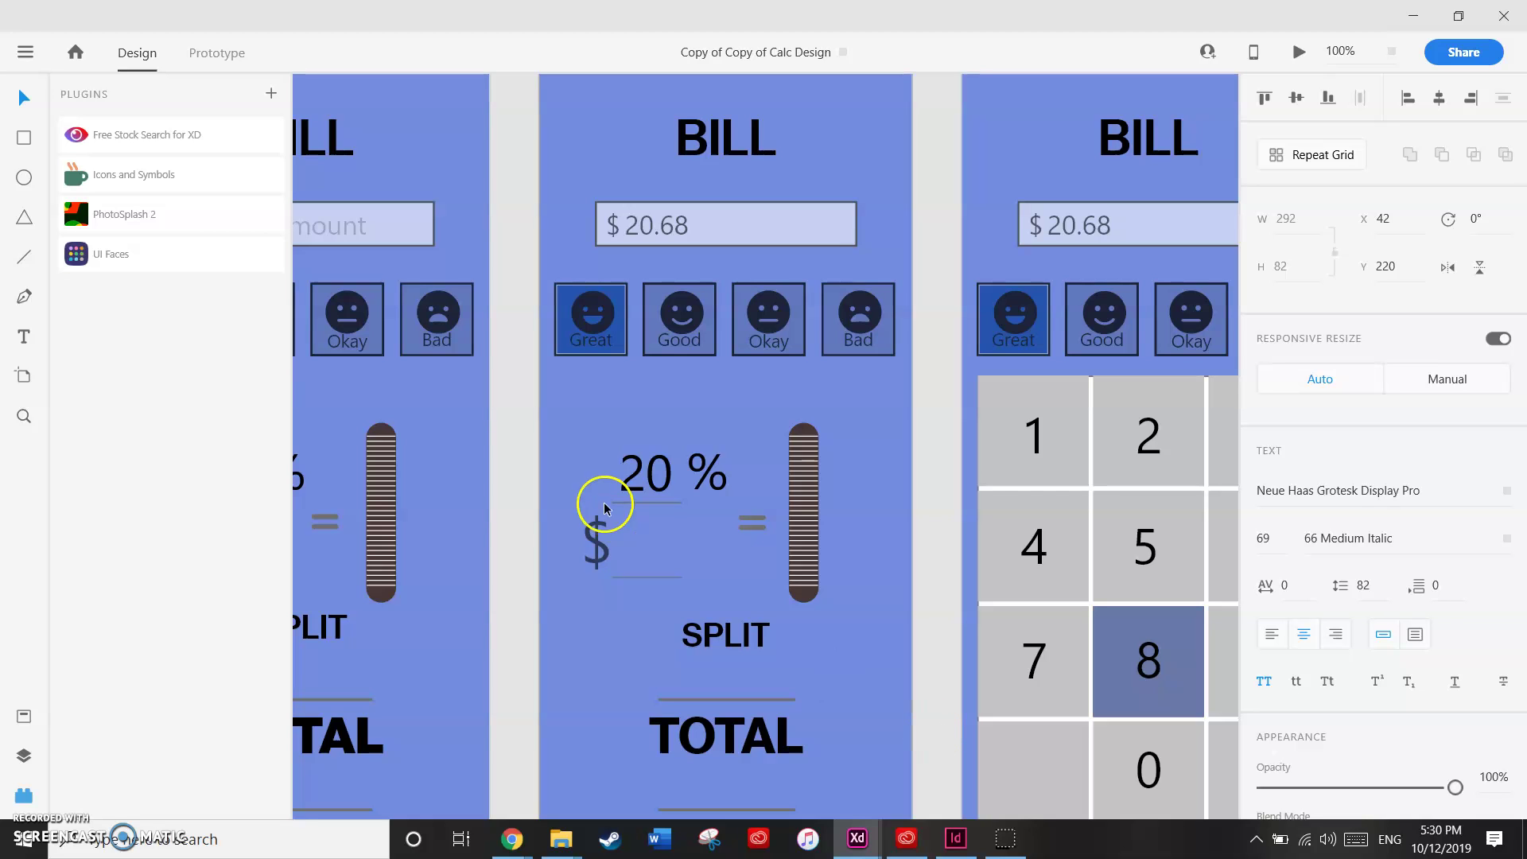
{"action": "scroll", "coordinate": [835, 657], "scroll_direction": "right", "scroll_amount": 2}
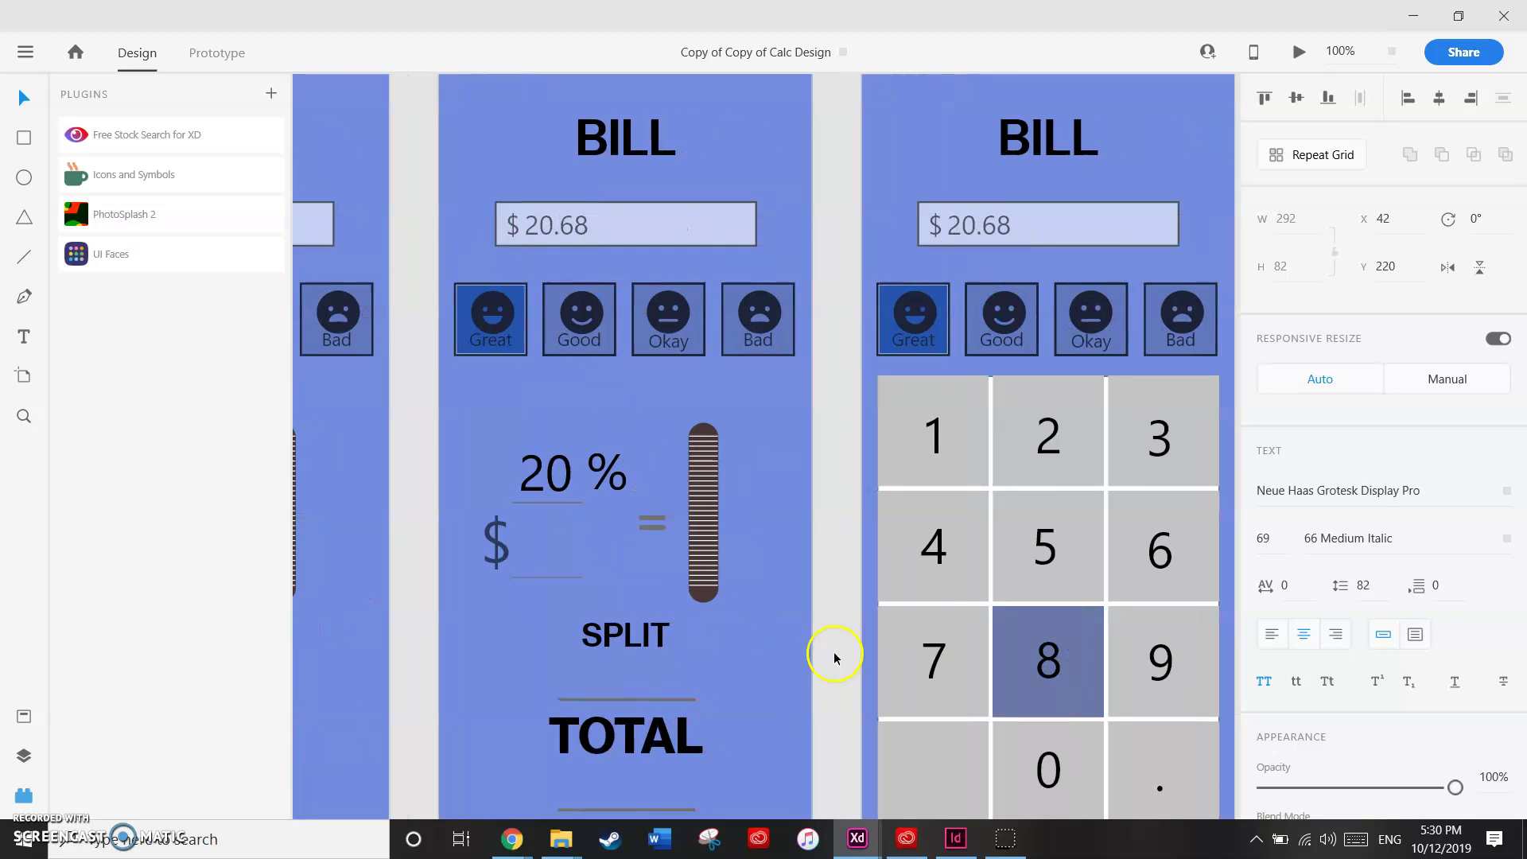
{"action": "scroll", "coordinate": [621, 506], "scroll_direction": "up", "scroll_amount": 2}
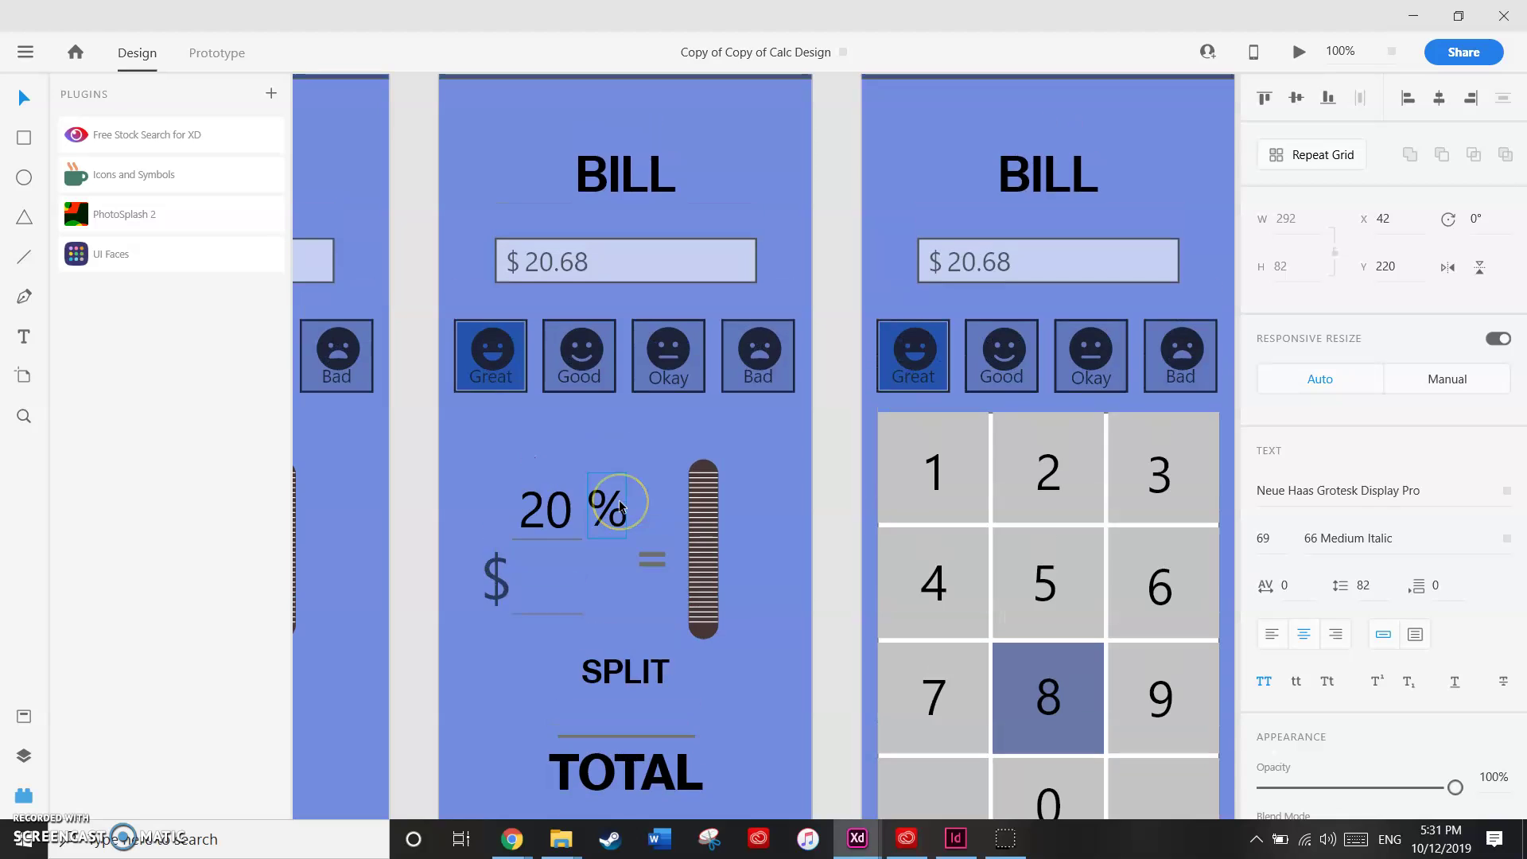
{"action": "scroll", "coordinate": [621, 506], "scroll_direction": "down", "scroll_amount": 2}
{"action": "scroll", "coordinate": [622, 506], "scroll_direction": "right", "scroll_amount": 3}
{"action": "scroll", "coordinate": [622, 505], "scroll_direction": "right", "scroll_amount": 9}
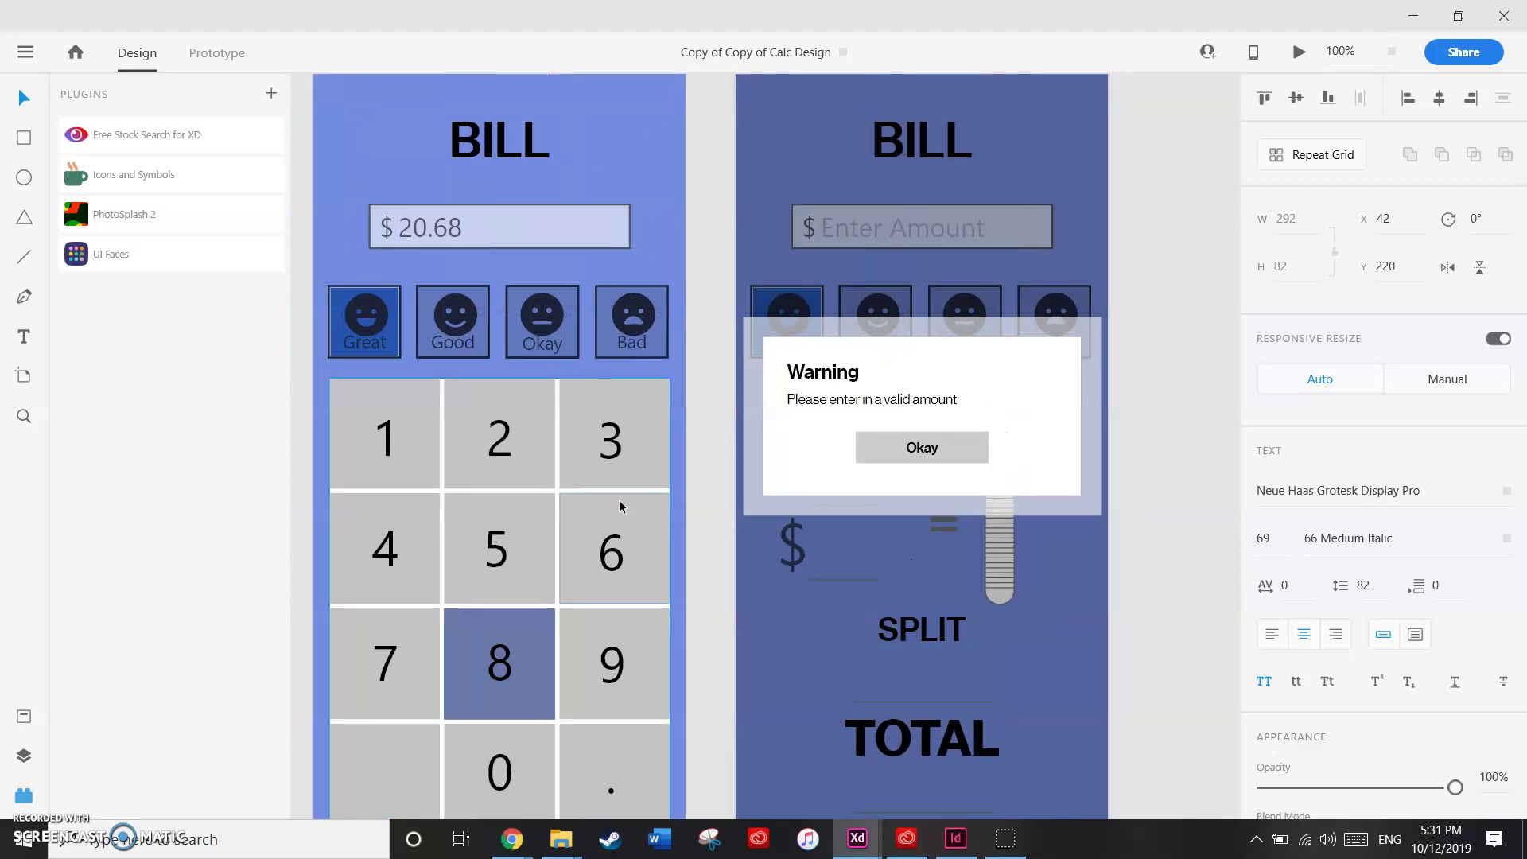
Step: Return to the TIP HERO launch screen and review it beside the styled Home Screen artboard
{"action": "scroll", "coordinate": [621, 506], "scroll_direction": "left", "scroll_amount": 20}
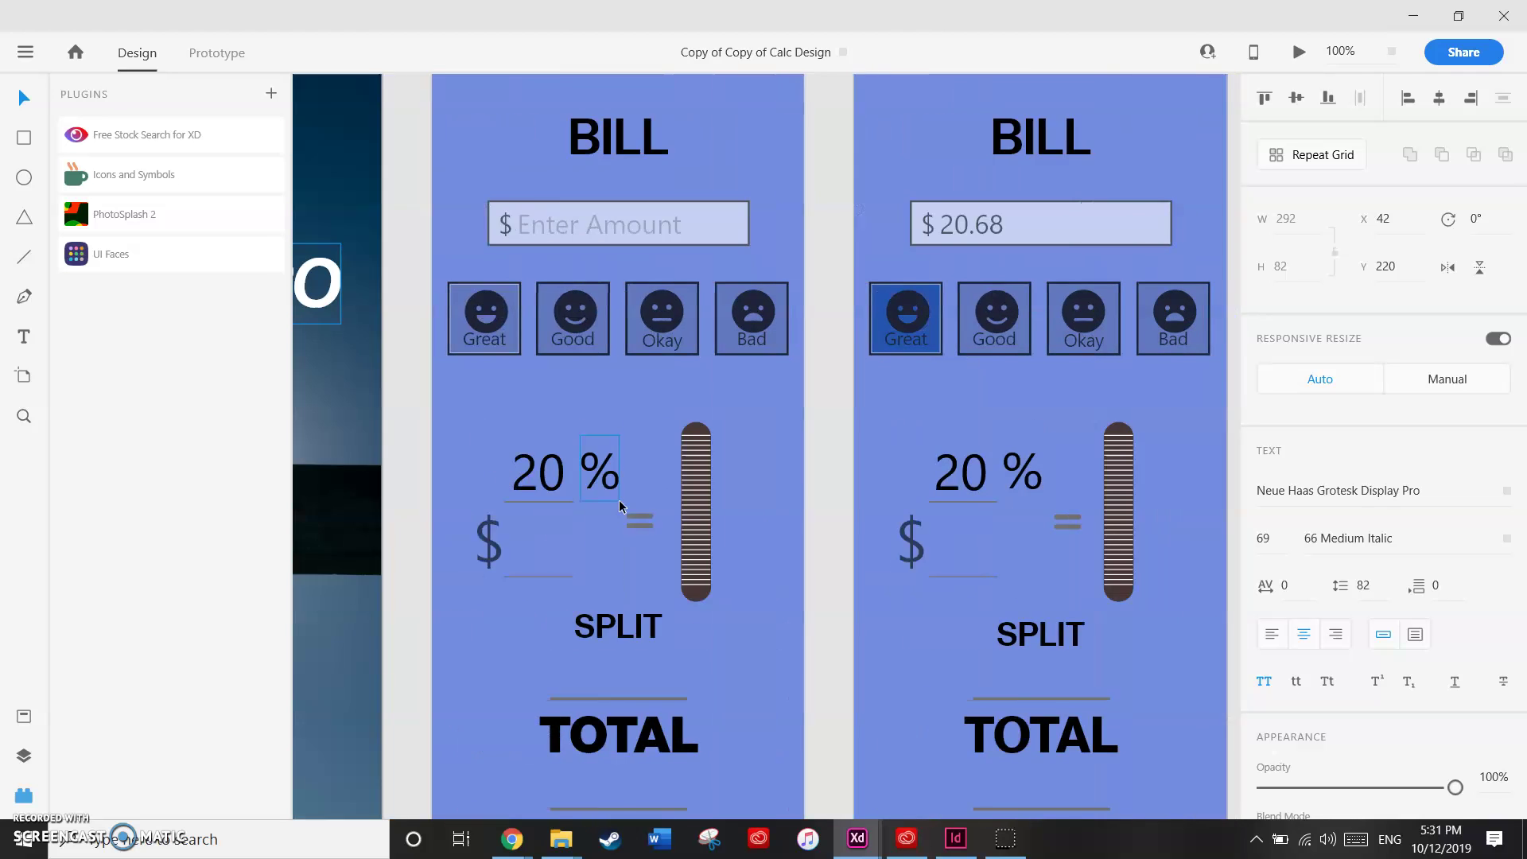
{"action": "scroll", "coordinate": [621, 506], "scroll_direction": "left", "scroll_amount": 7}
{"action": "scroll", "coordinate": [710, 397], "scroll_direction": "up", "scroll_amount": 2}
{"action": "scroll", "coordinate": [710, 398], "scroll_direction": "down", "scroll_amount": 2}
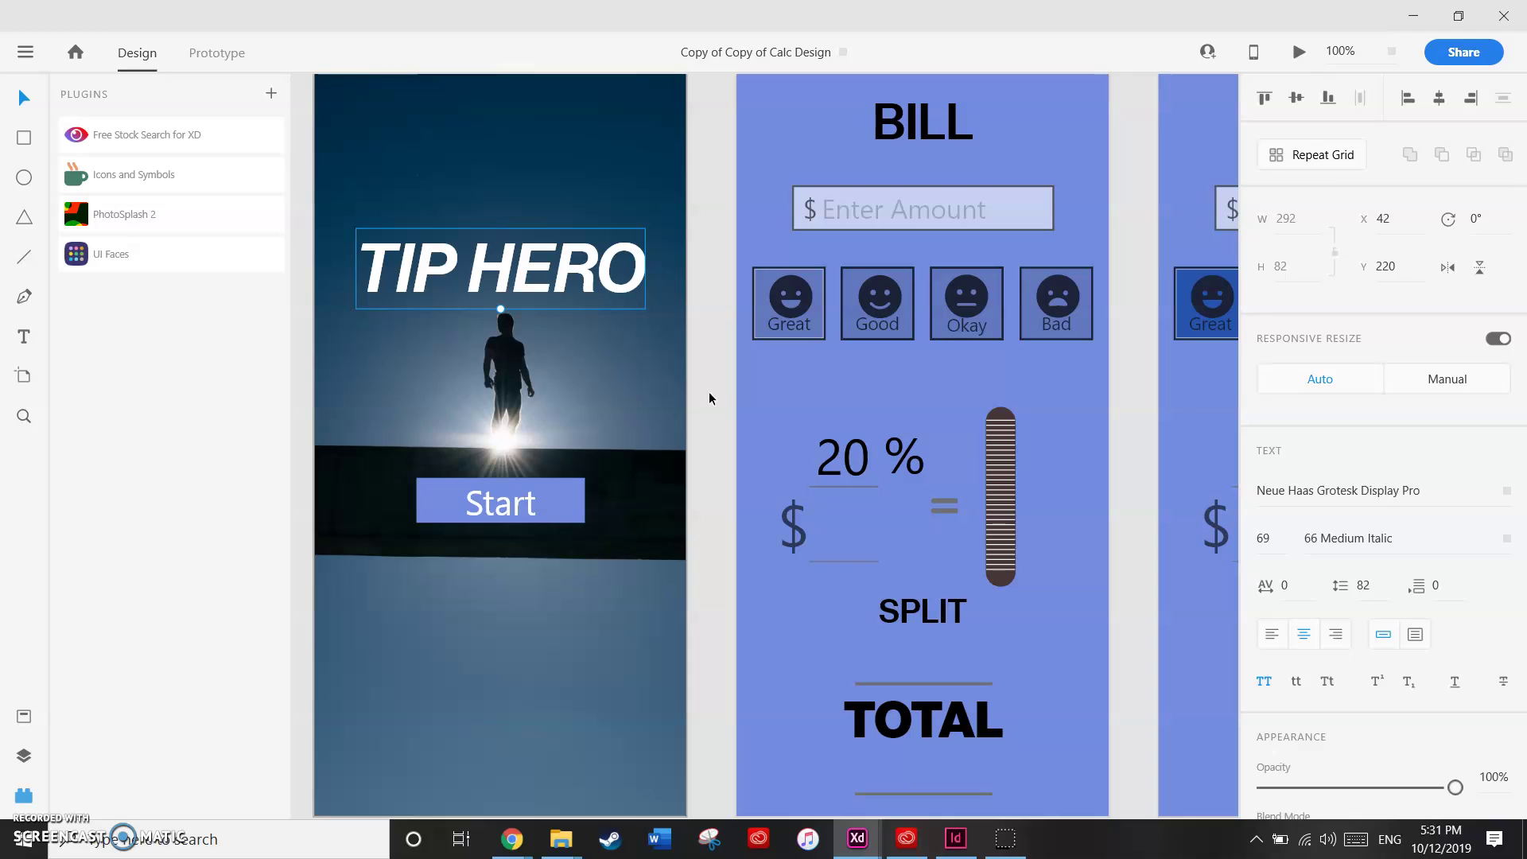